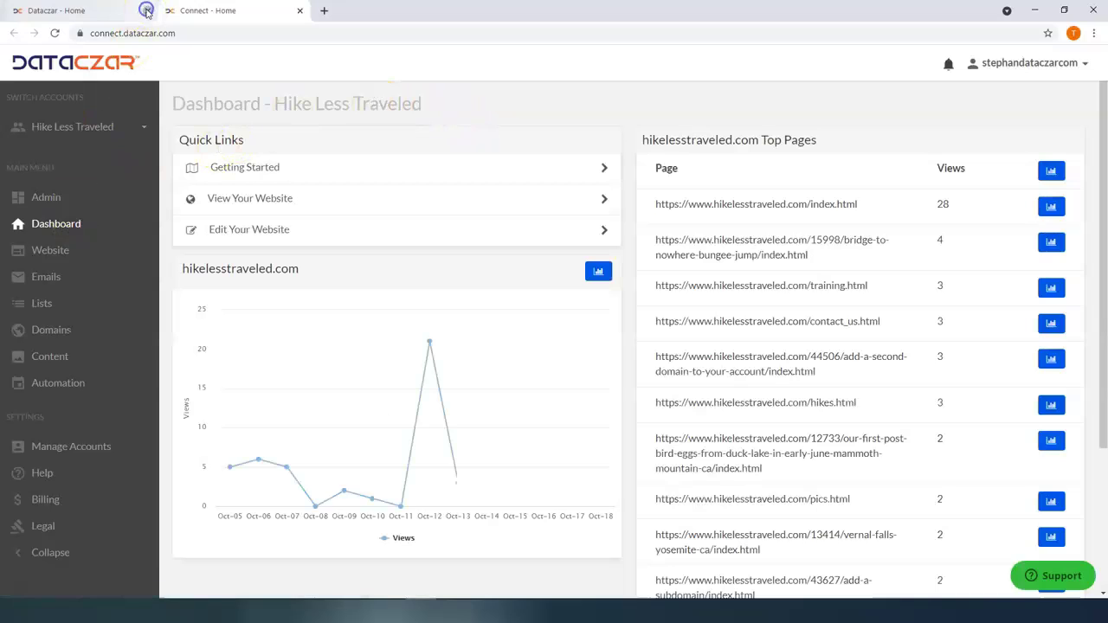
- Visit the live hikelesstraveled.com website in full screen and open its post "Add a Second Domain to Your Account"
key(F11)
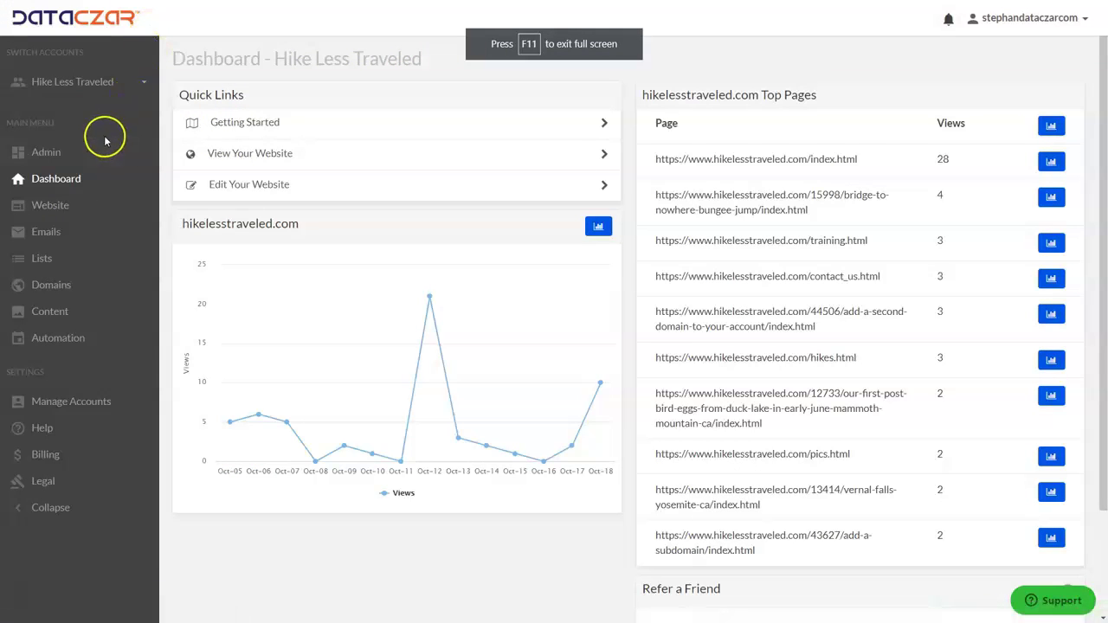
click(60, 212)
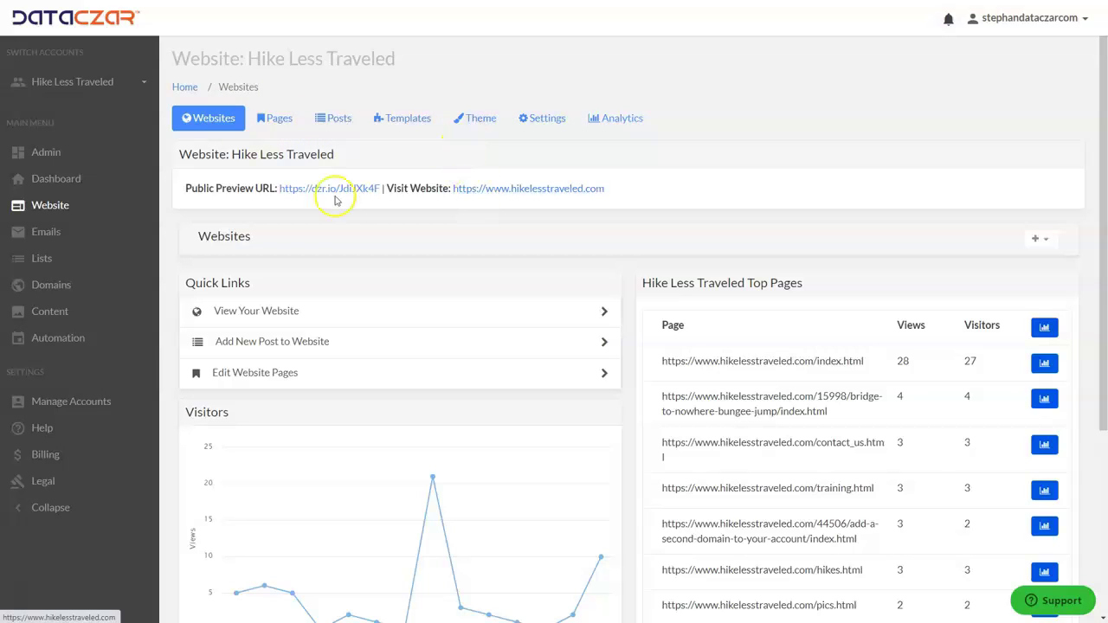
click(537, 188)
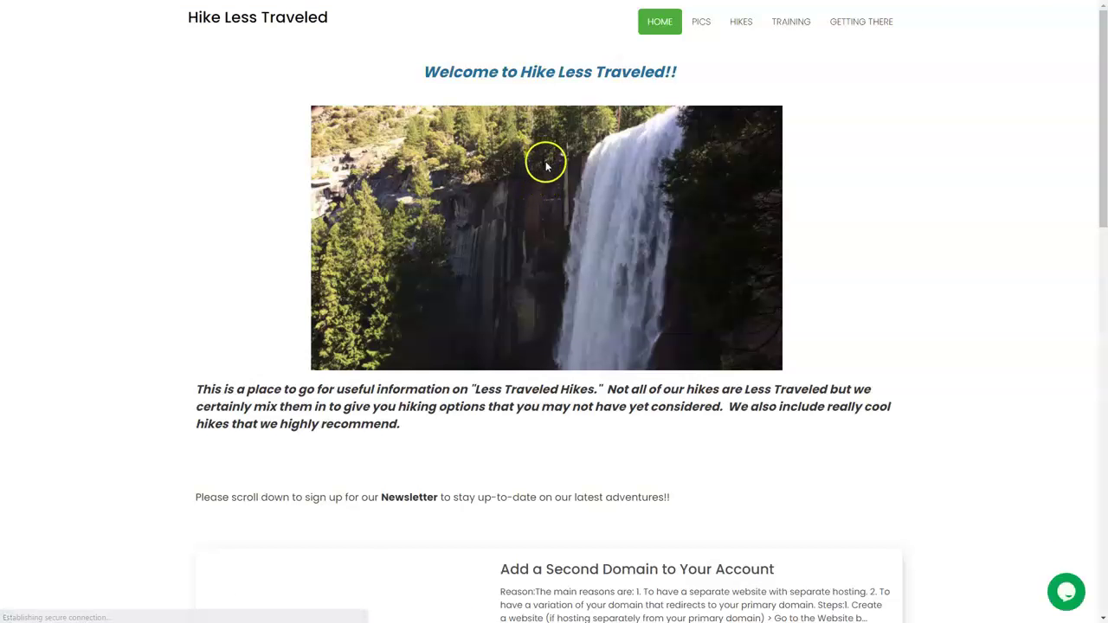
scroll(491, 266, down, 1)
scroll(490, 265, down, 3)
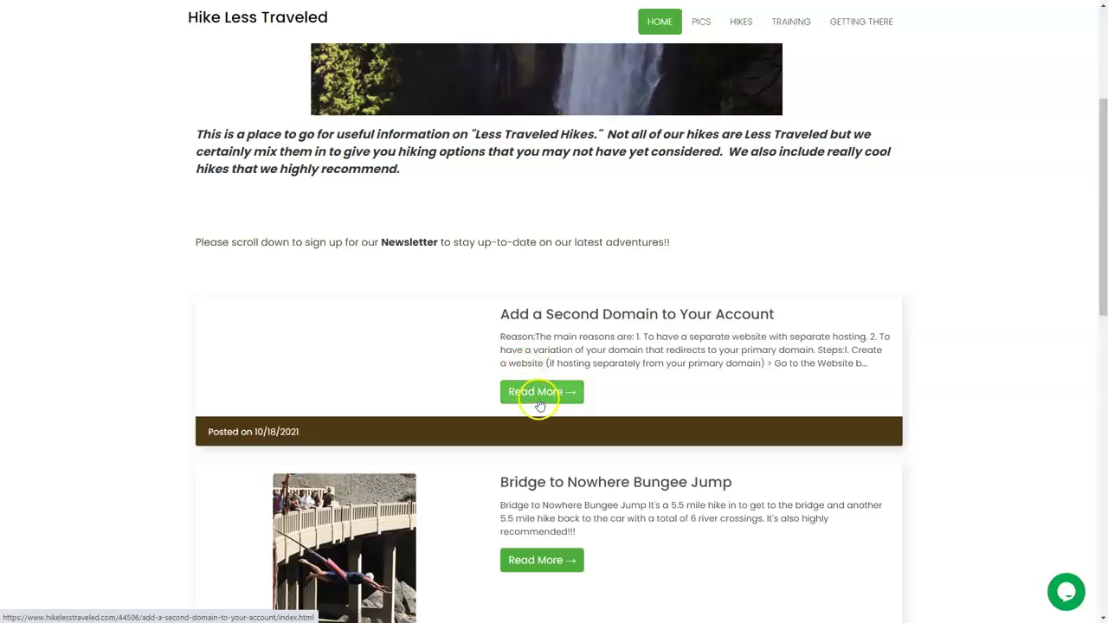
click(536, 405)
- Read the Reason section of the post about adding a second domain
scroll(499, 352, down, 2)
scroll(500, 351, up, 2)
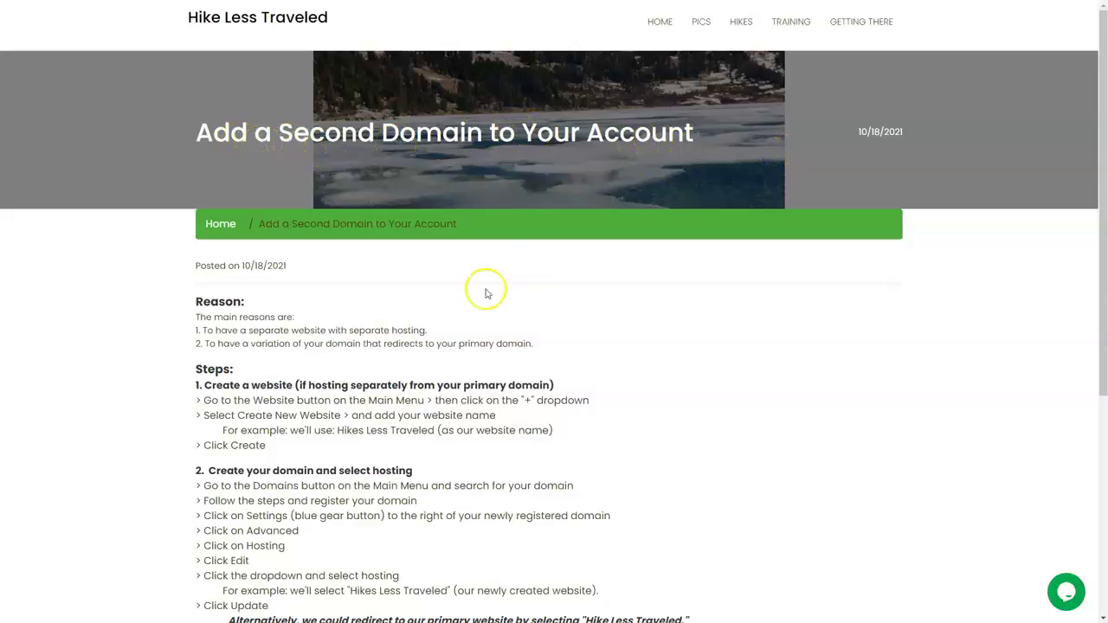
scroll(294, 329, down, 2)
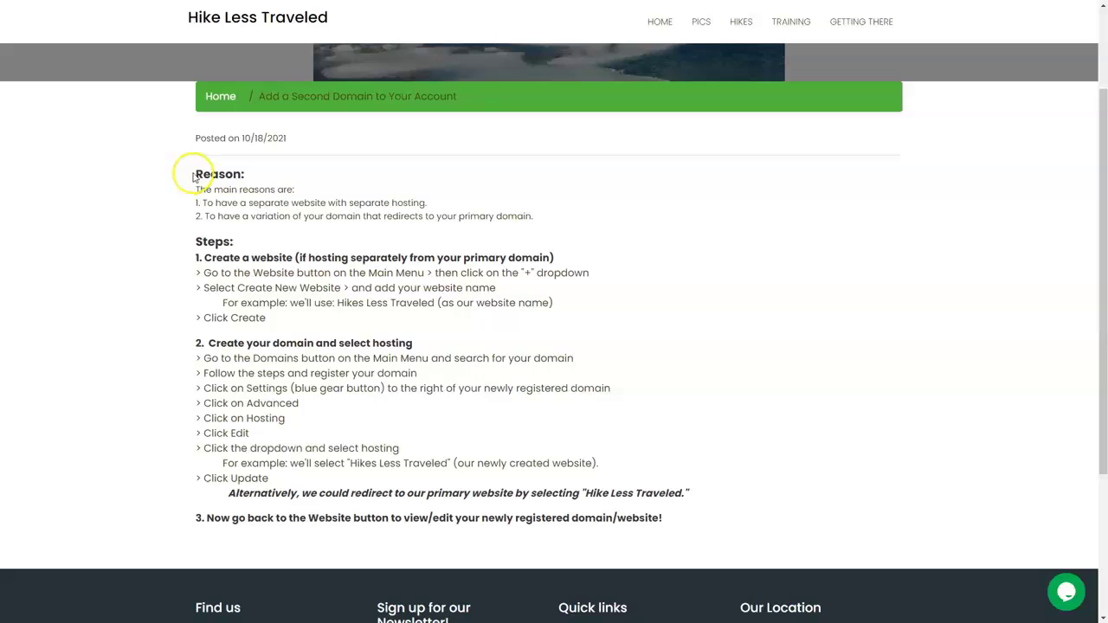
drag(194, 175, 654, 209)
click(651, 192)
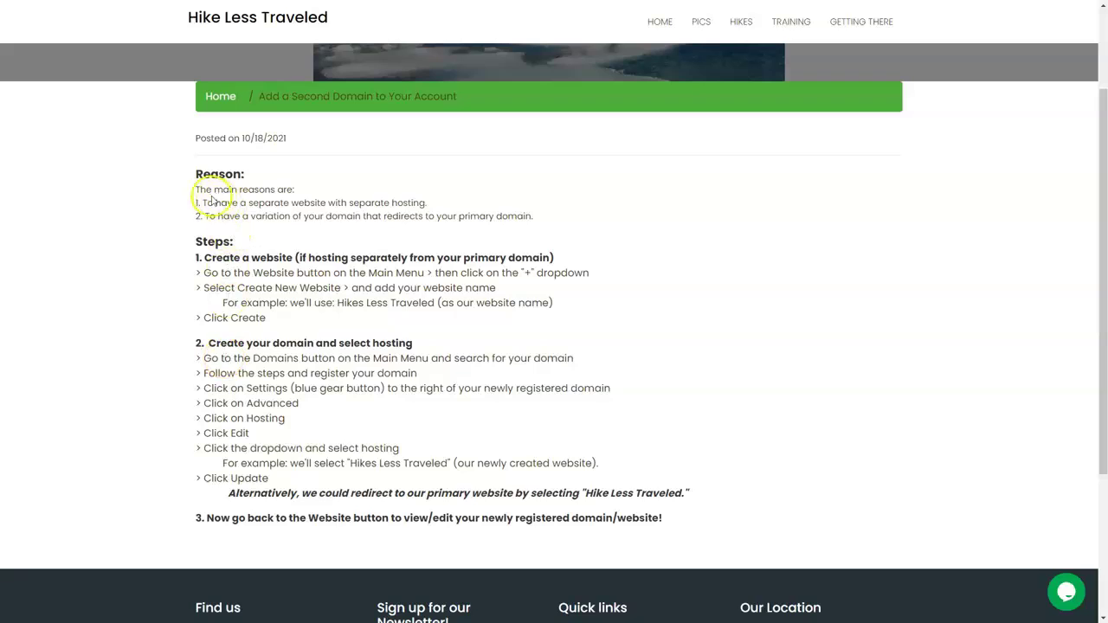
drag(190, 189, 471, 203)
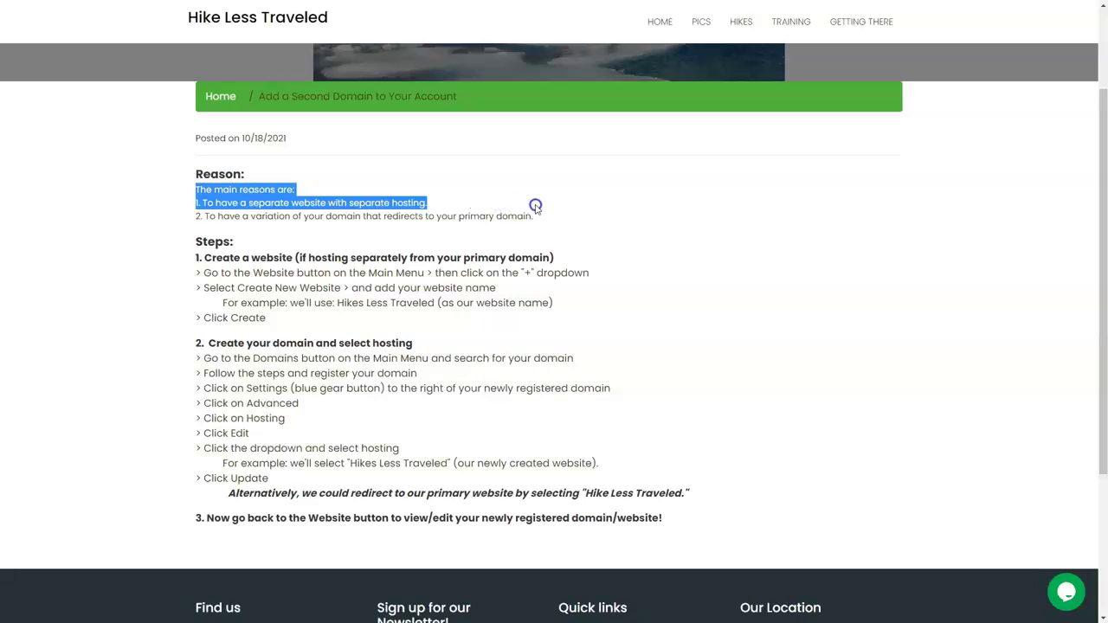
drag(534, 206, 591, 224)
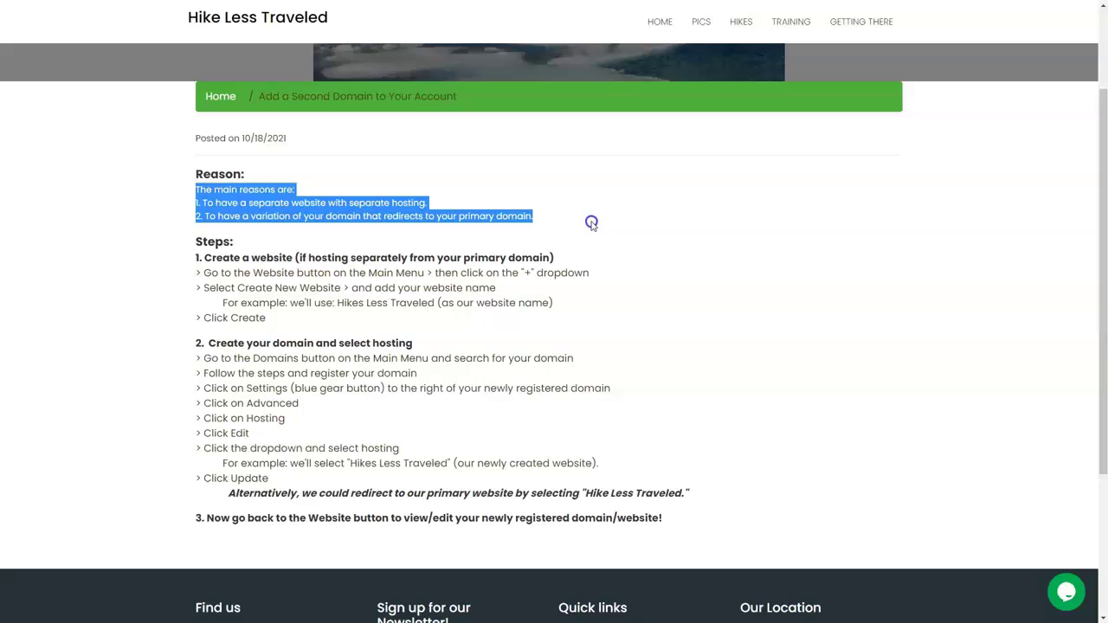
click(548, 223)
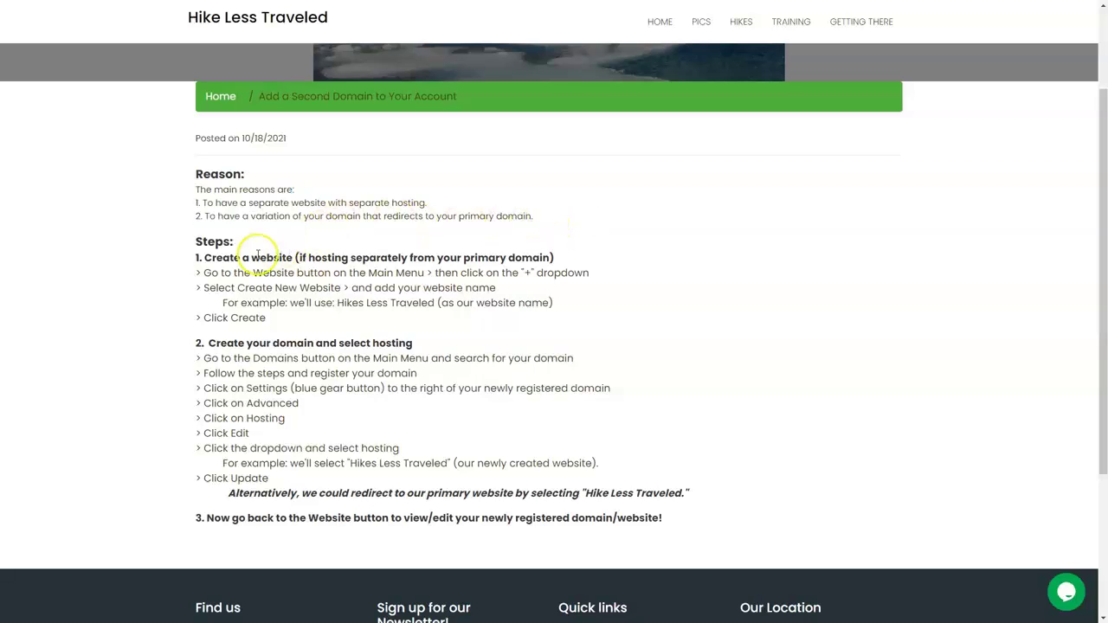
- Read the post's instructions for creating a website and for creating a domain and selecting its hosting
drag(197, 259, 532, 254)
click(324, 250)
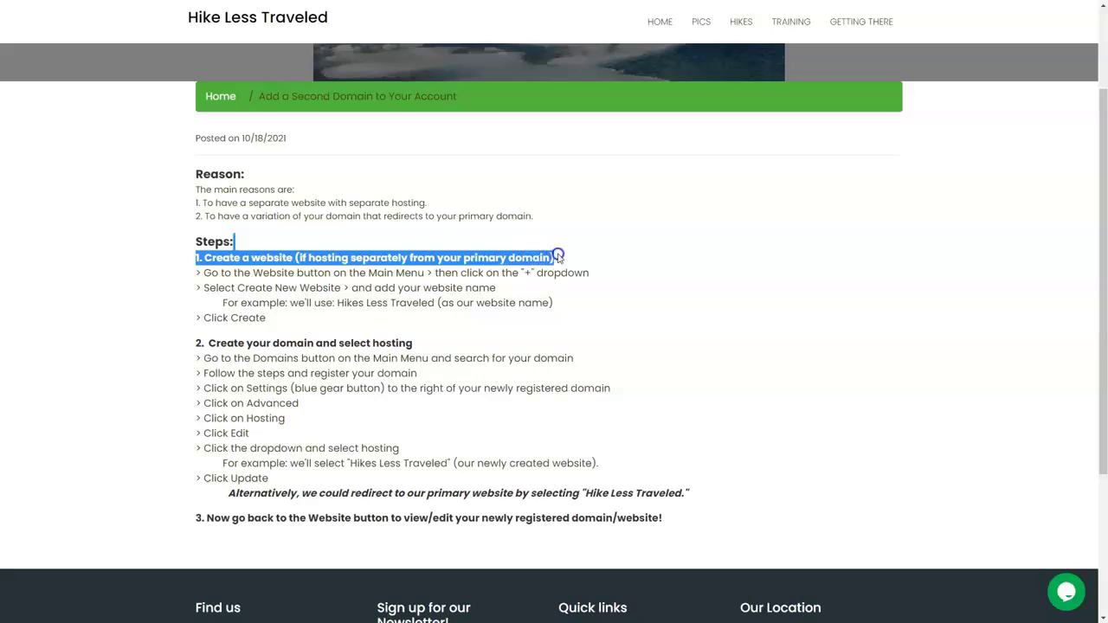
click(562, 257)
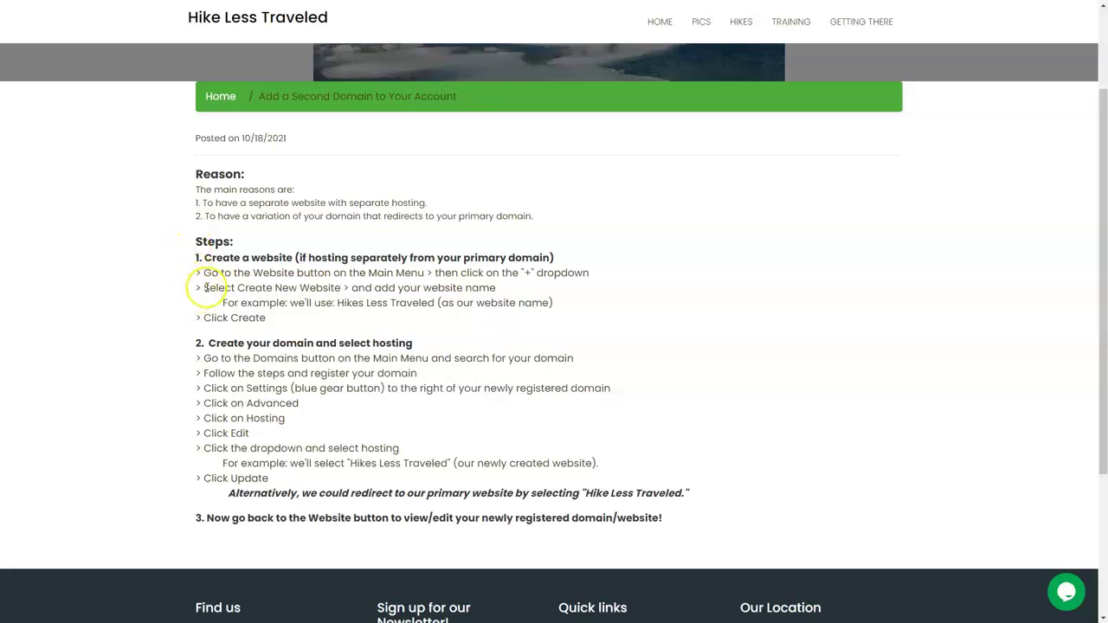
drag(198, 272, 310, 319)
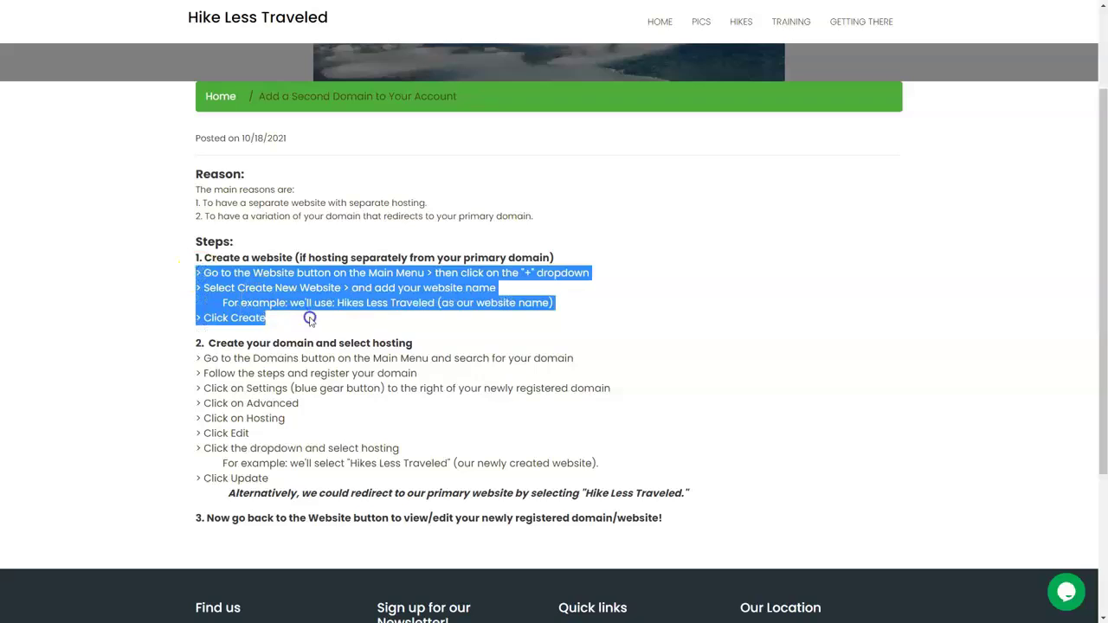
click(286, 344)
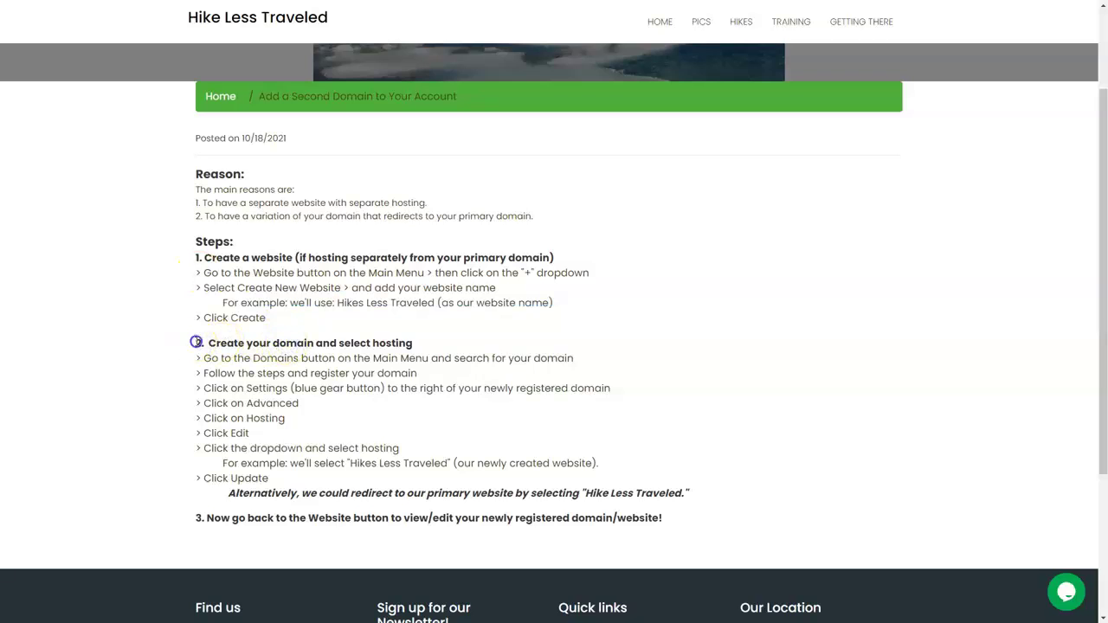
drag(189, 343, 434, 333)
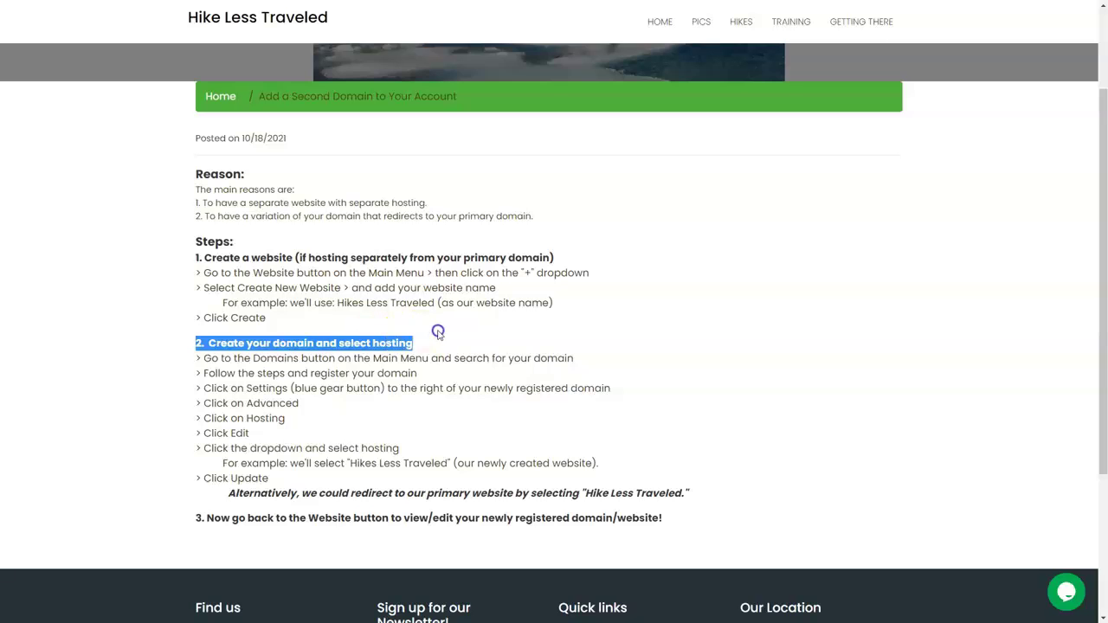
drag(437, 335, 603, 319)
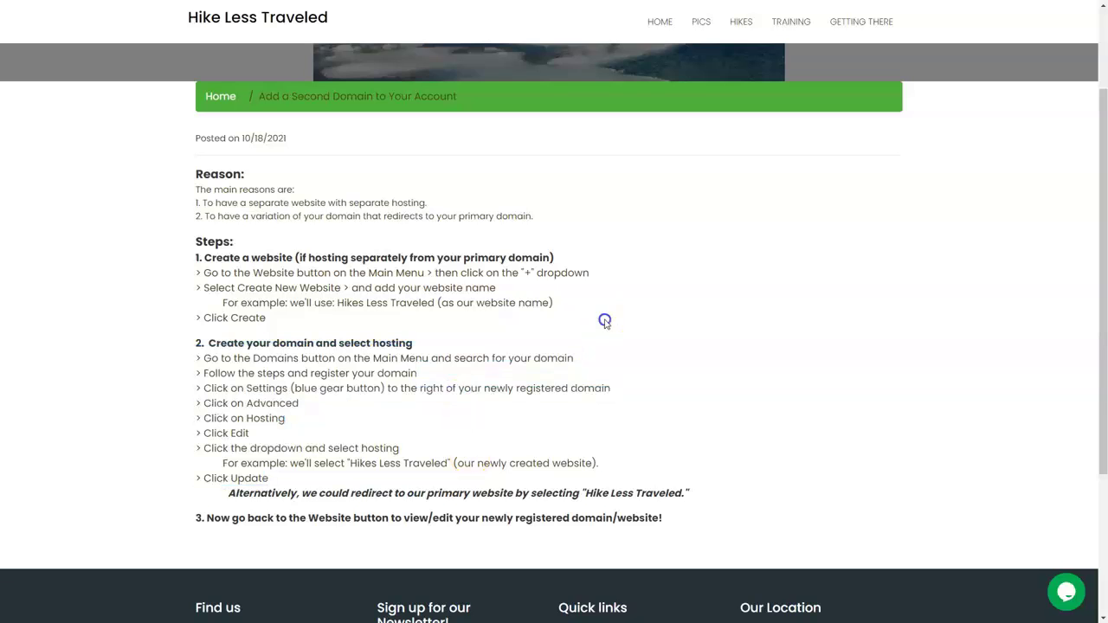
- Return to the Dataczar account and create a new website named "Hikes Less Traveled"
key(ctrl+Tab)
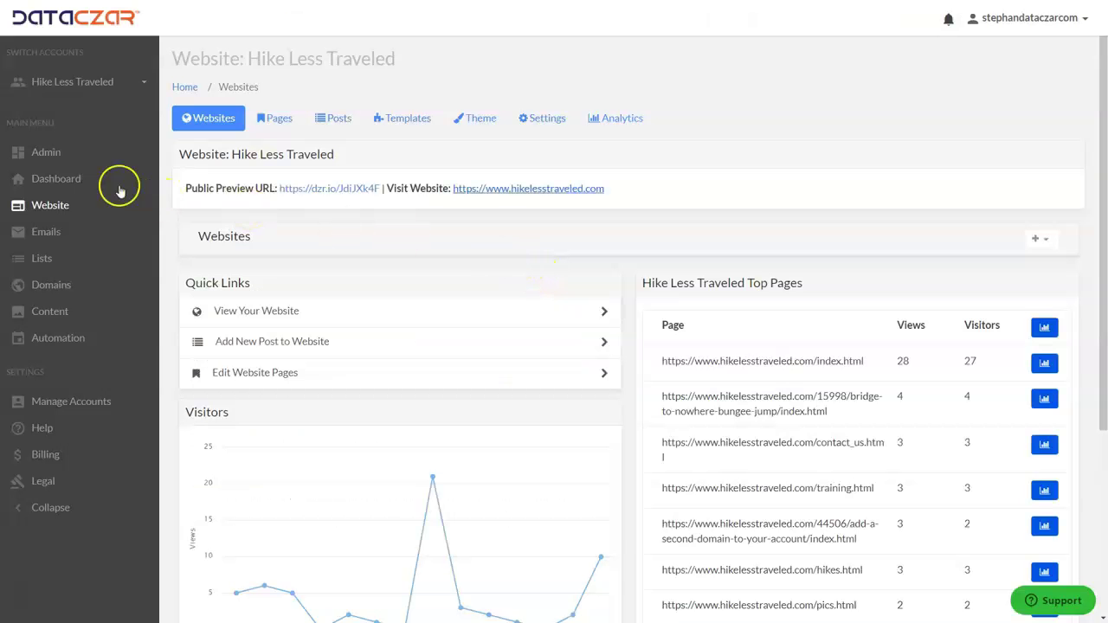
click(50, 204)
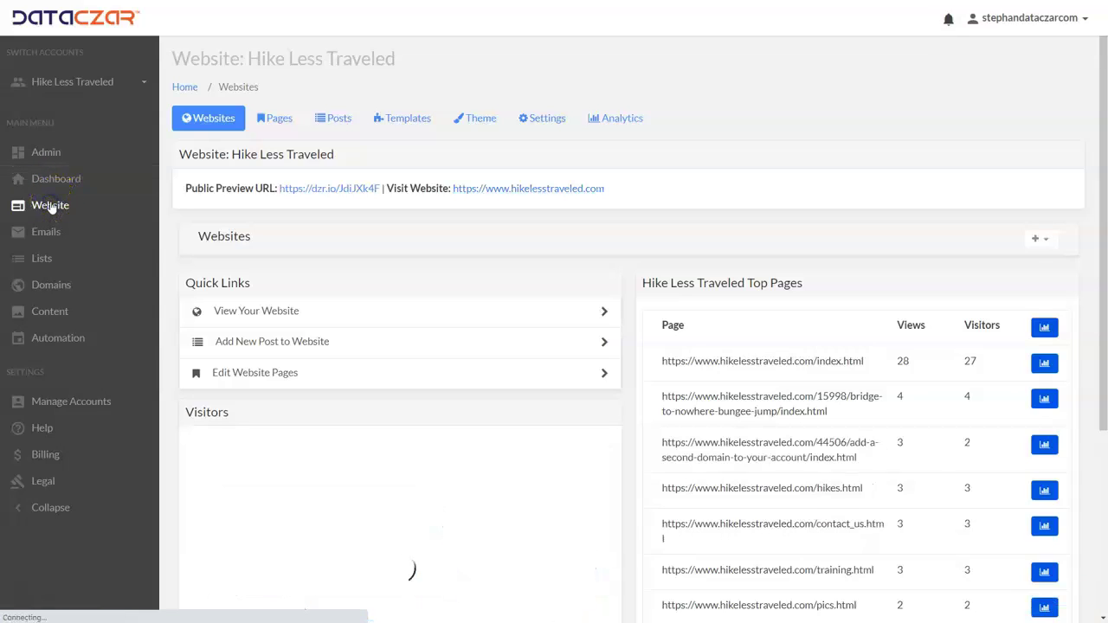
click(1035, 241)
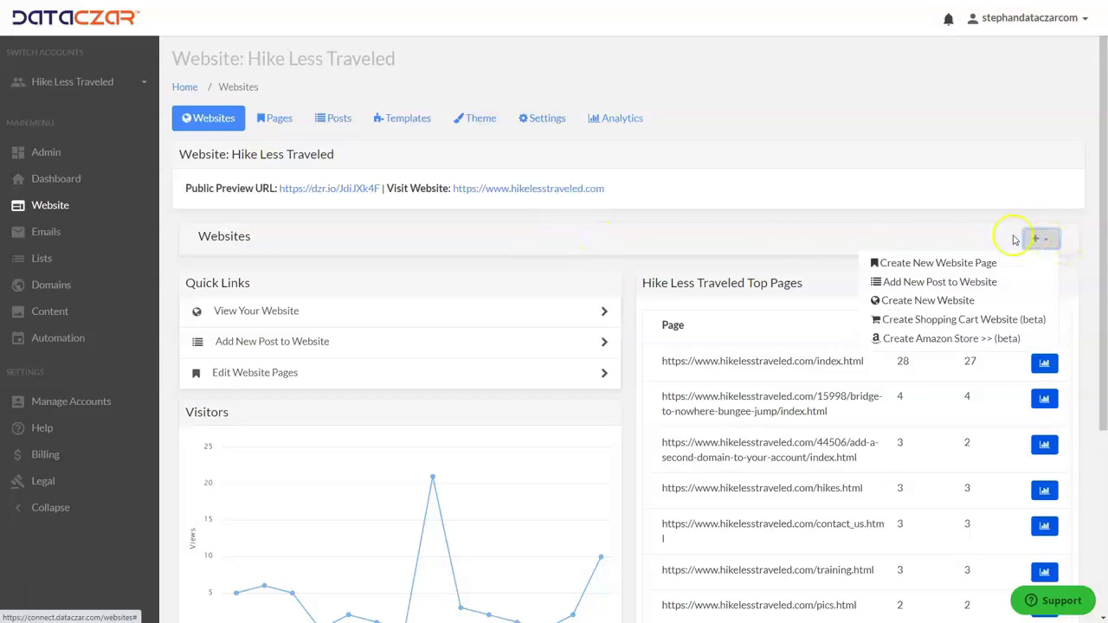
click(907, 302)
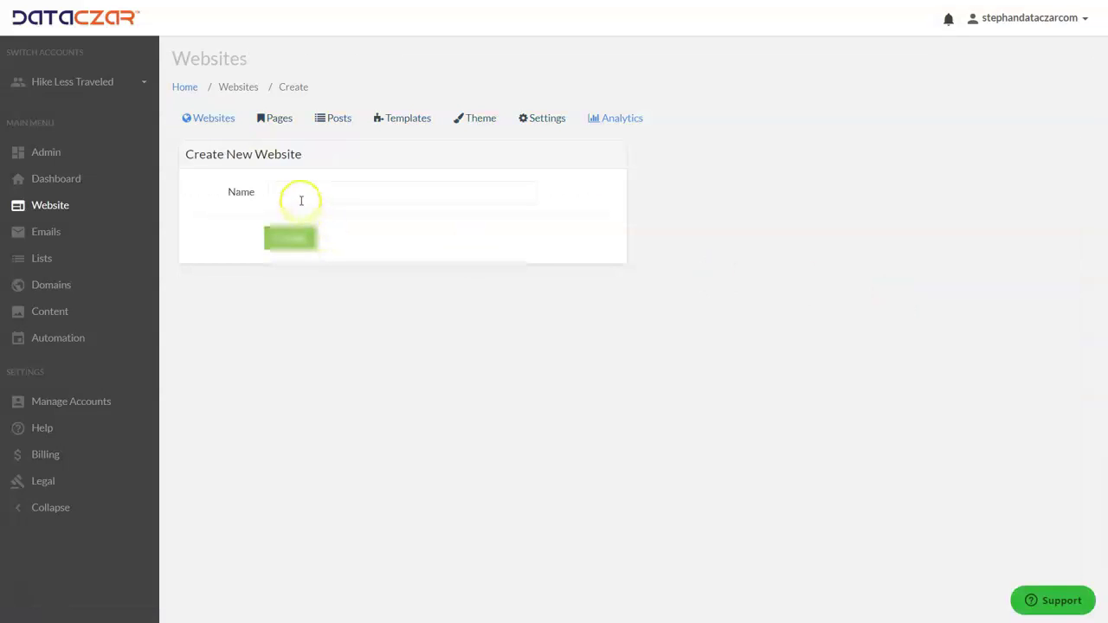
click(300, 198)
text(Hikes Less Traveled)
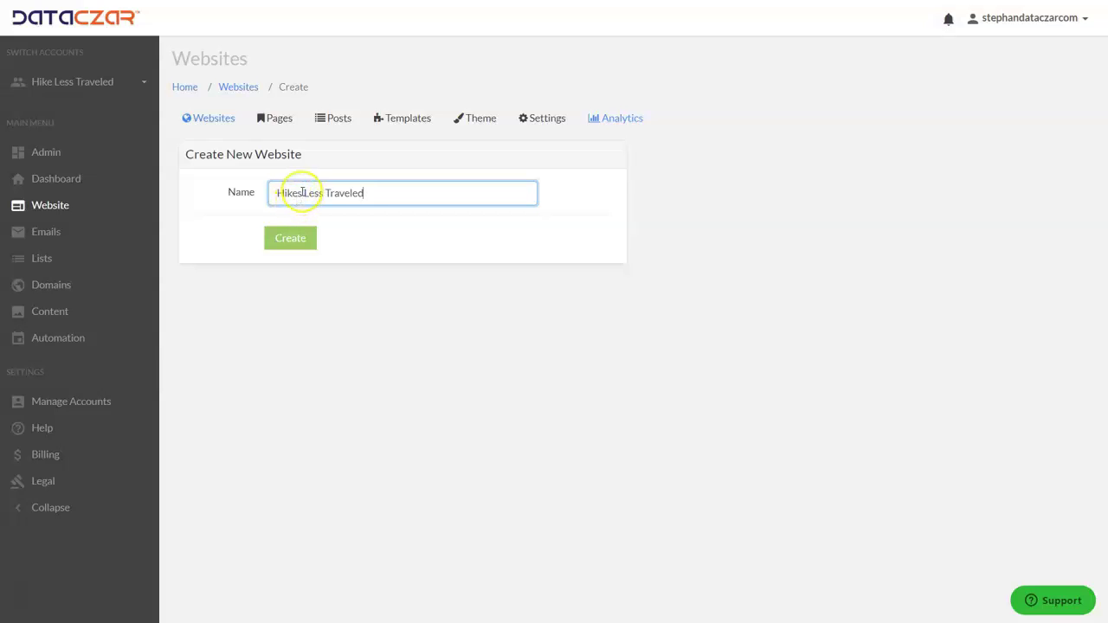
click(285, 239)
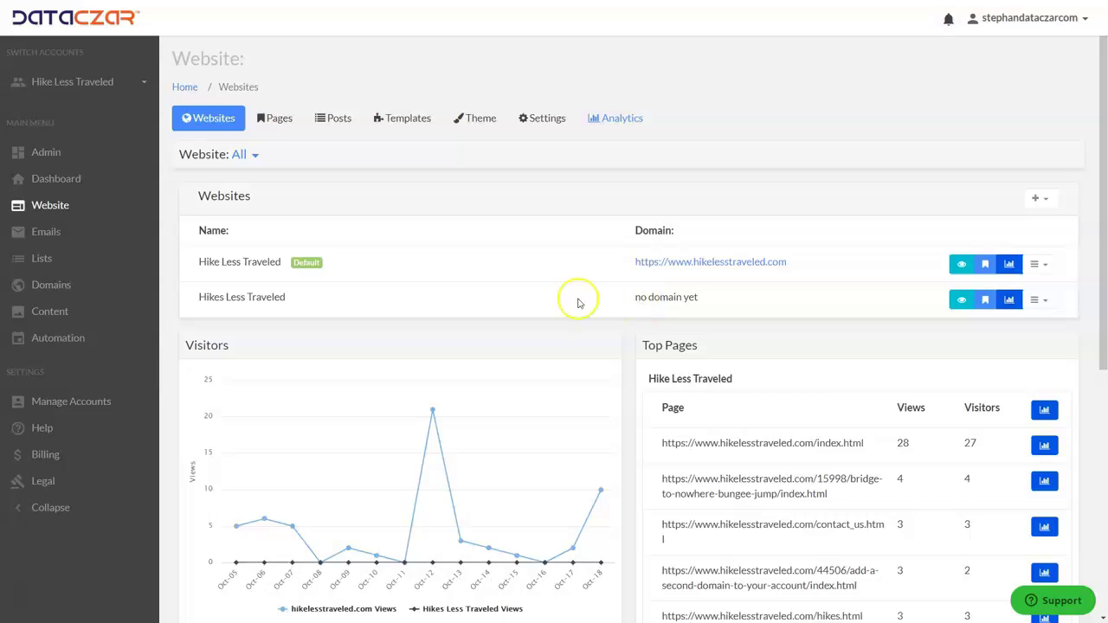
- Search the account's domain registration for the name "hikeslesstraveled"
click(65, 289)
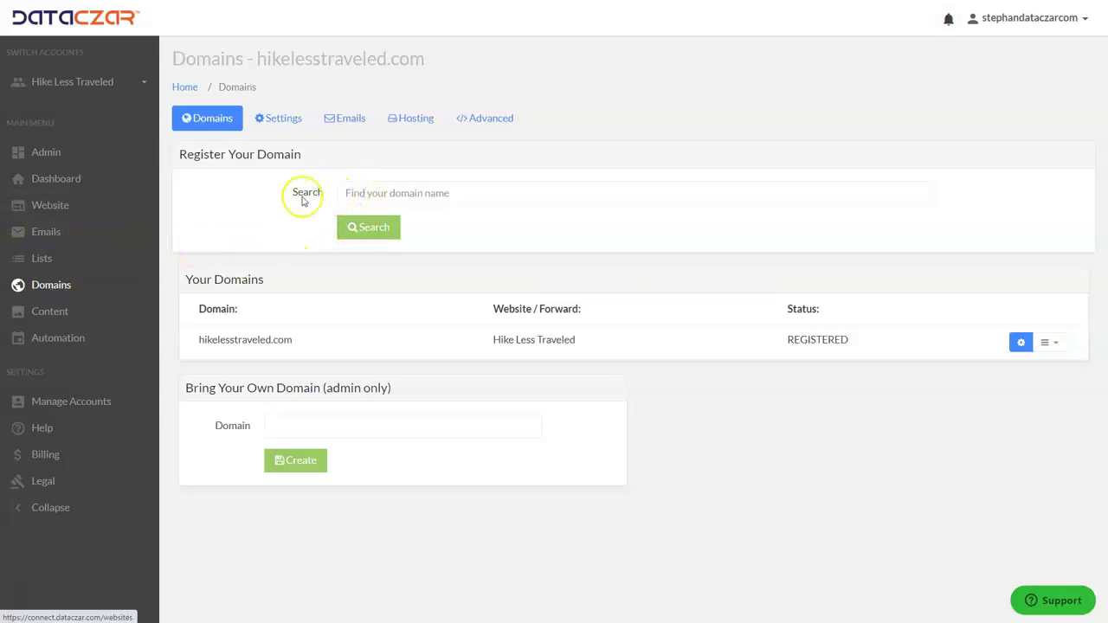
click(353, 192)
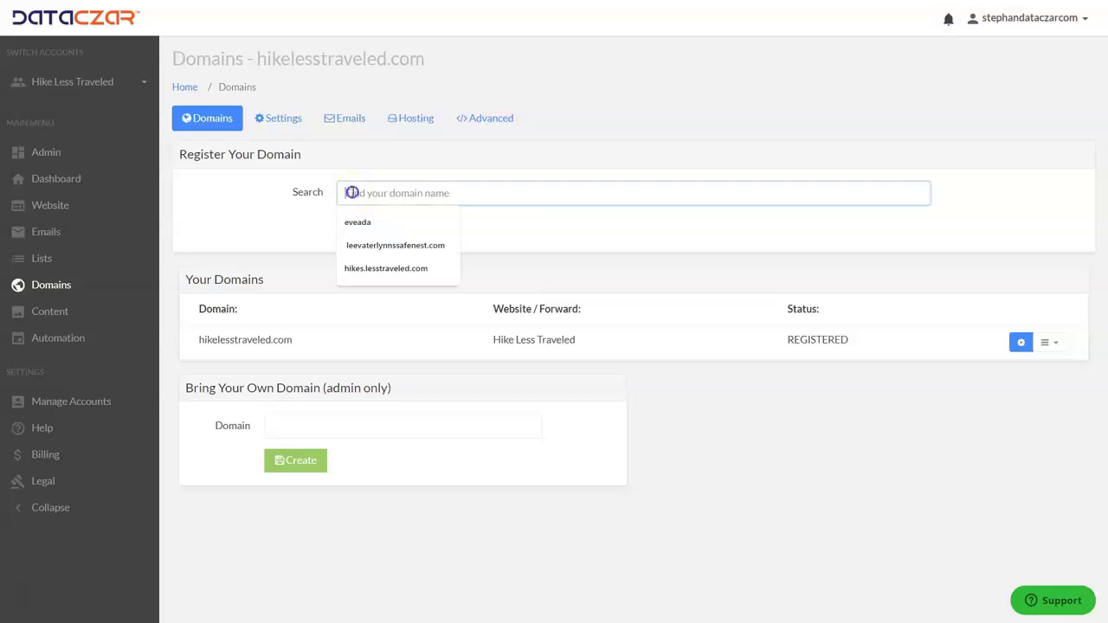
text(h)
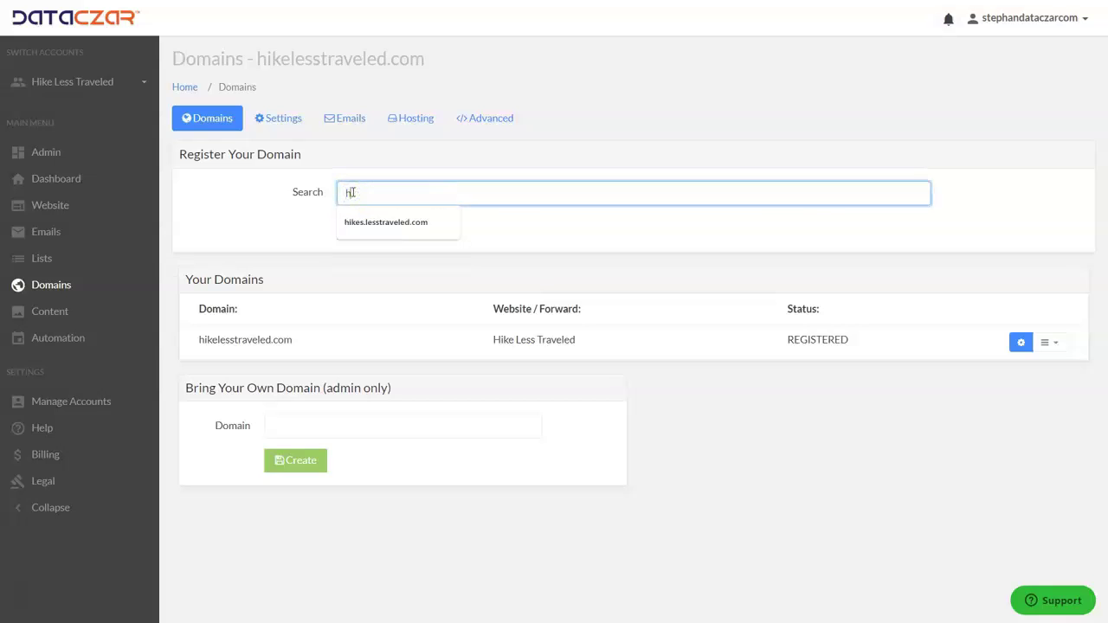
text(ikeslesstraveled)
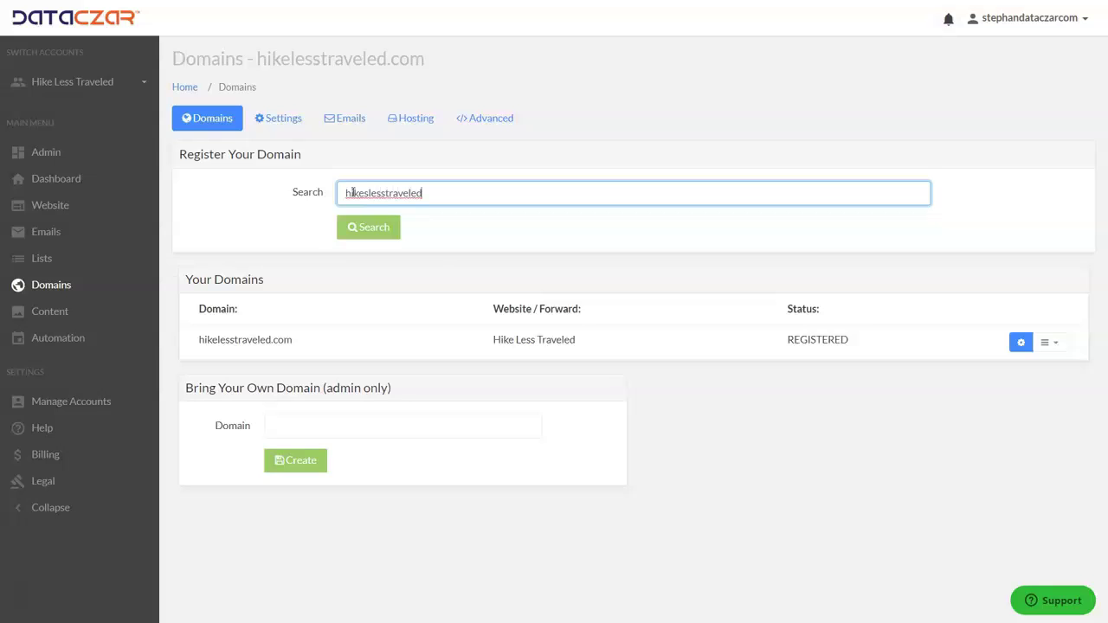
click(374, 235)
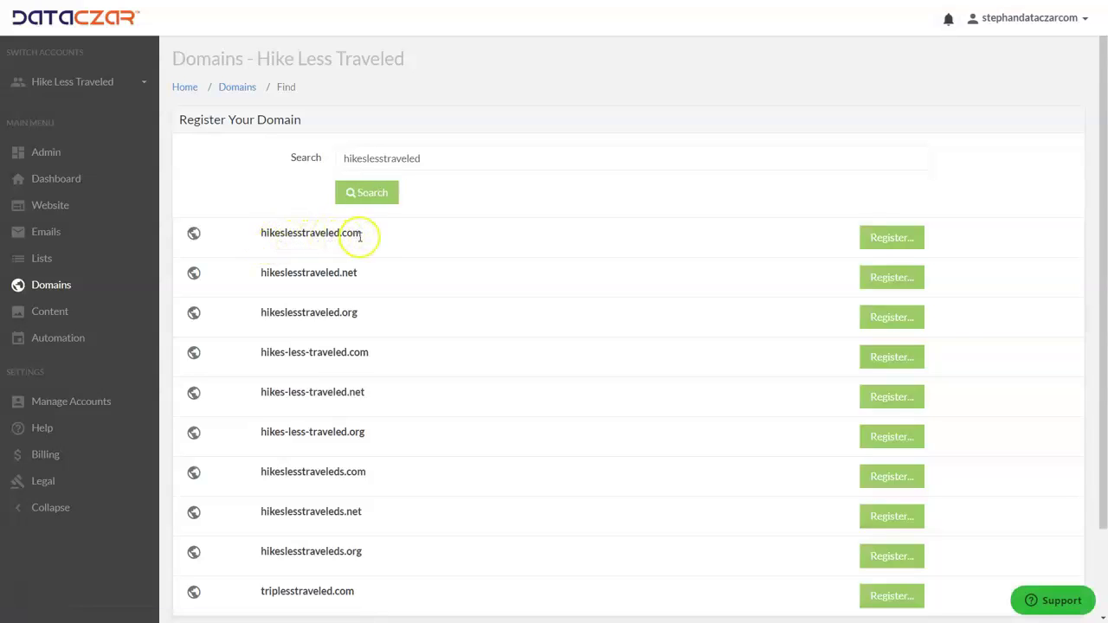
- Register the domain hikeslesstraveled.com after double-checking the spelling of the requested name
click(906, 242)
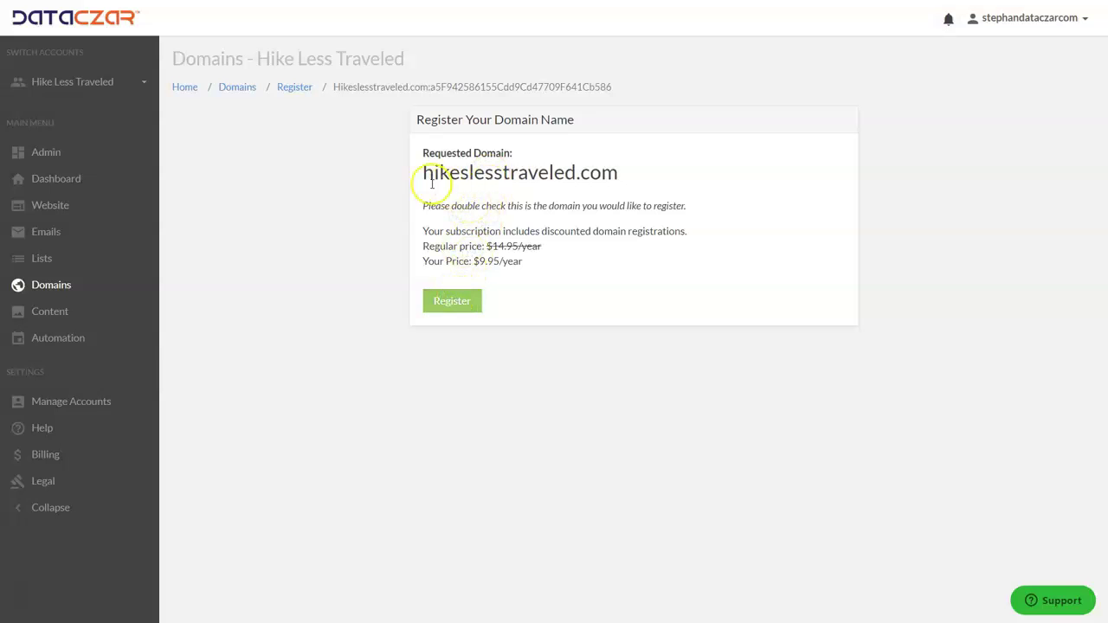
drag(423, 174, 462, 186)
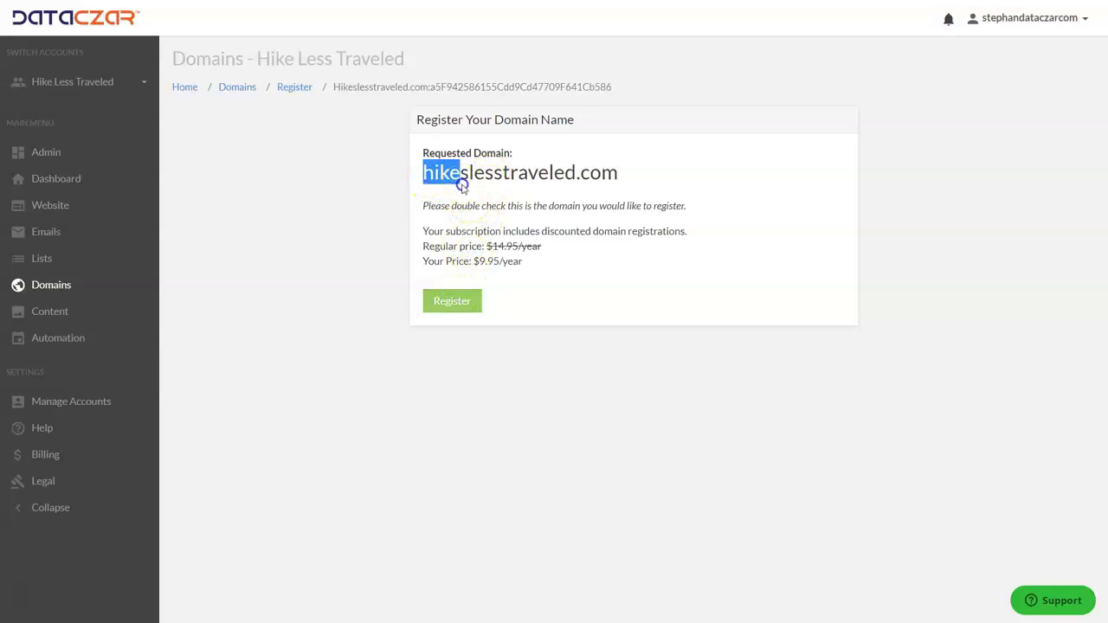
click(464, 176)
double_click(432, 175)
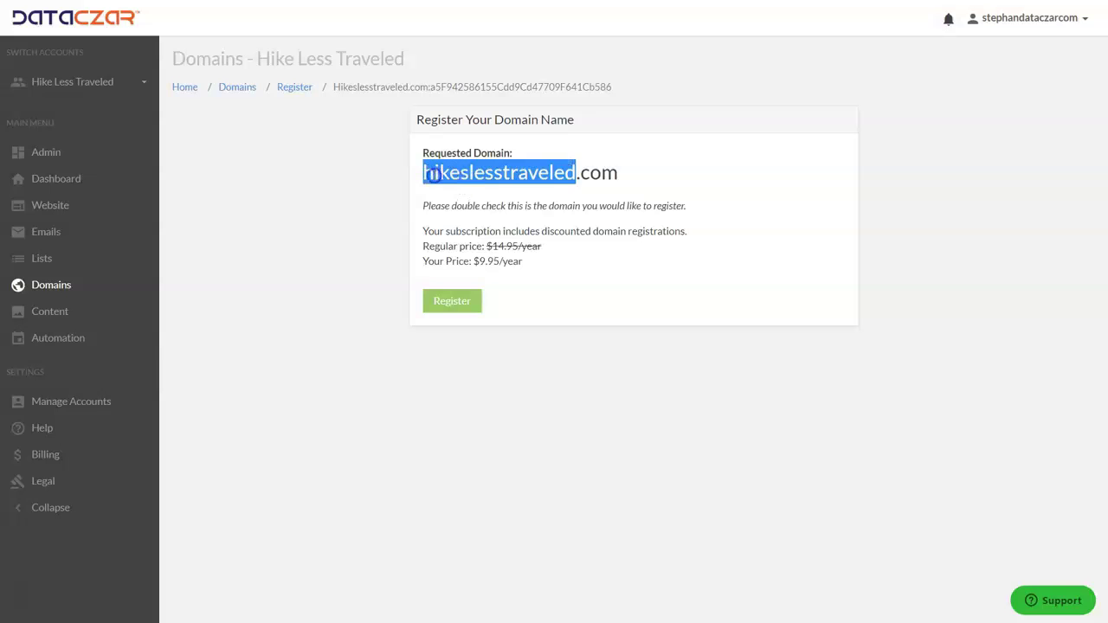
click(432, 176)
drag(427, 173, 628, 170)
click(667, 176)
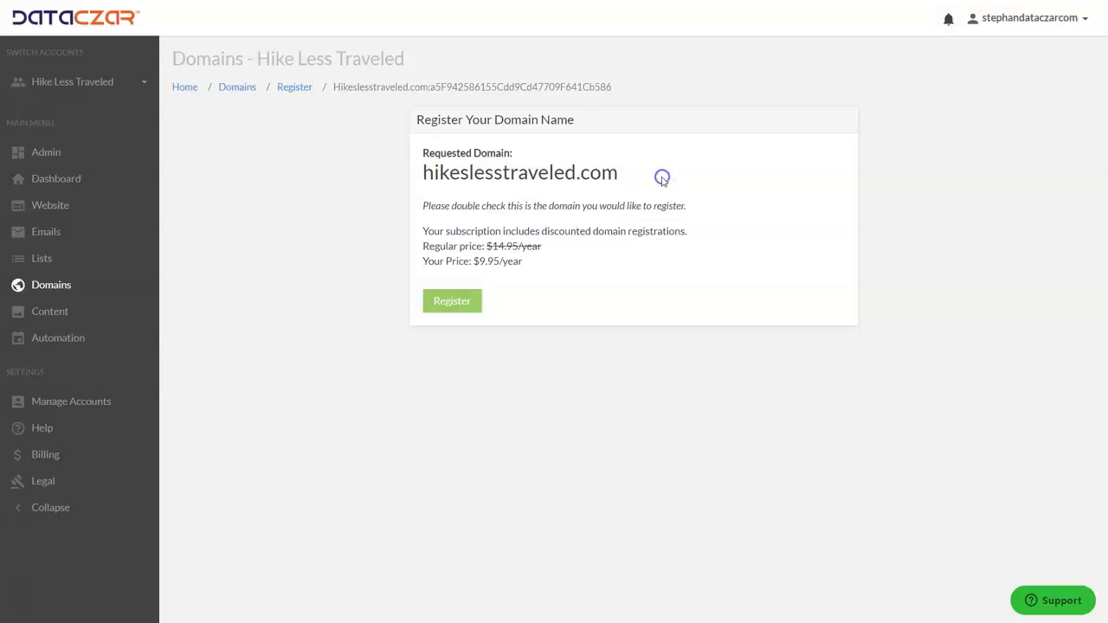
click(463, 301)
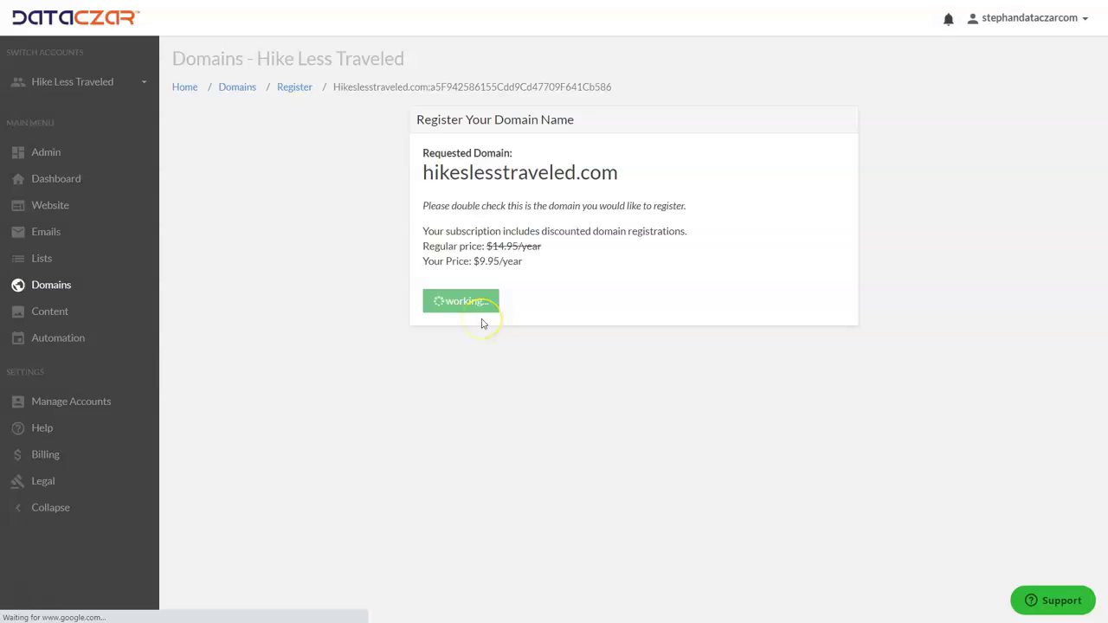
click(546, 445)
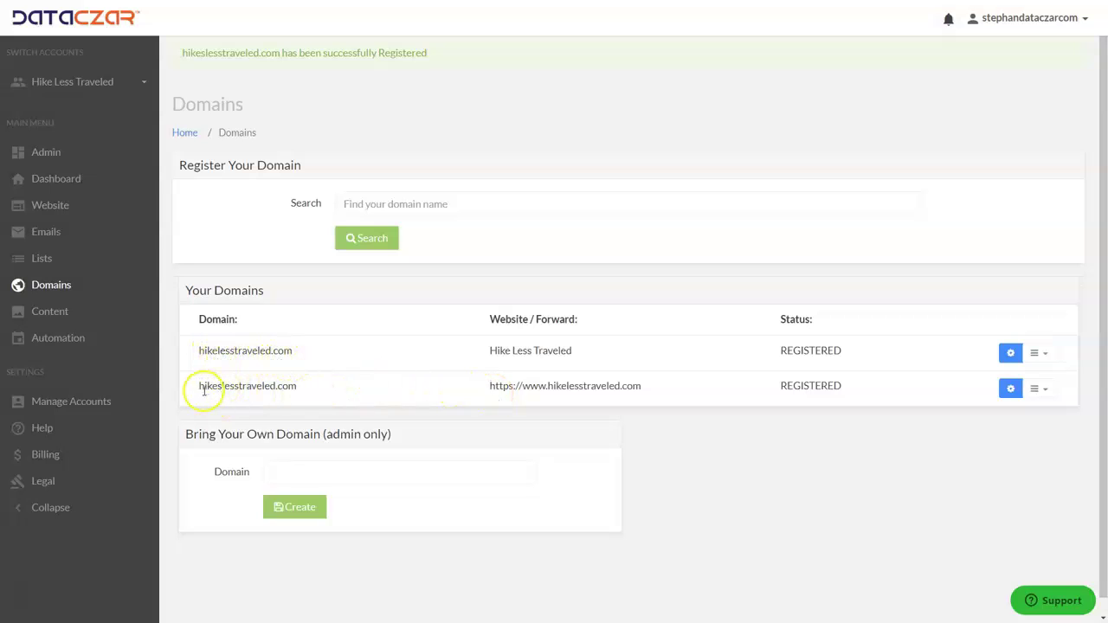
- Open the settings of the newly registered domain hikeslesstraveled.com
drag(199, 386, 314, 391)
click(314, 391)
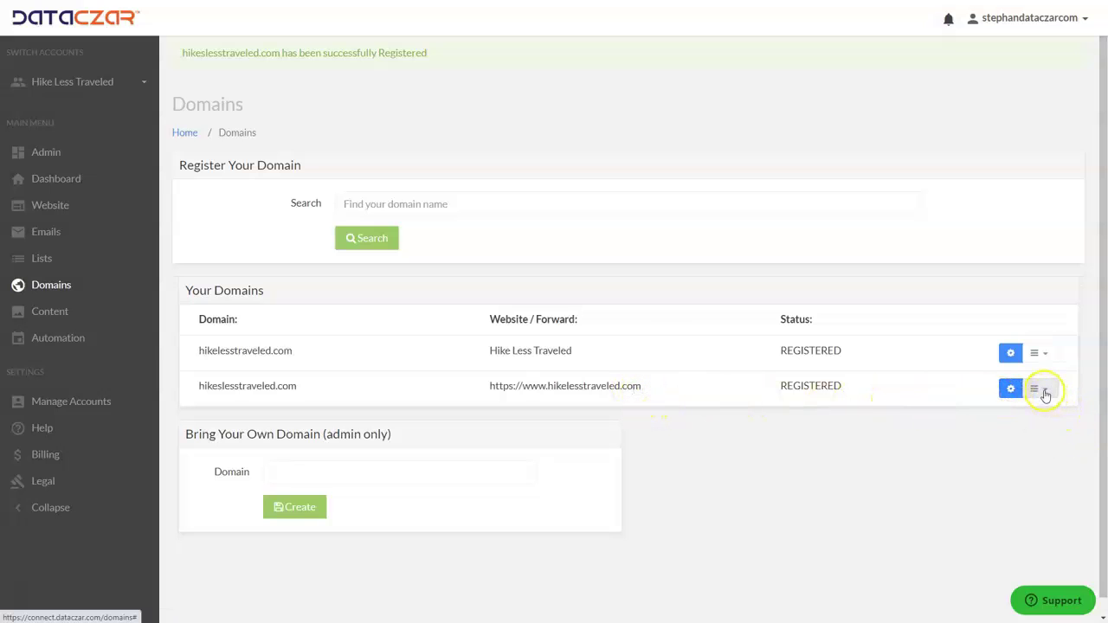
click(1010, 390)
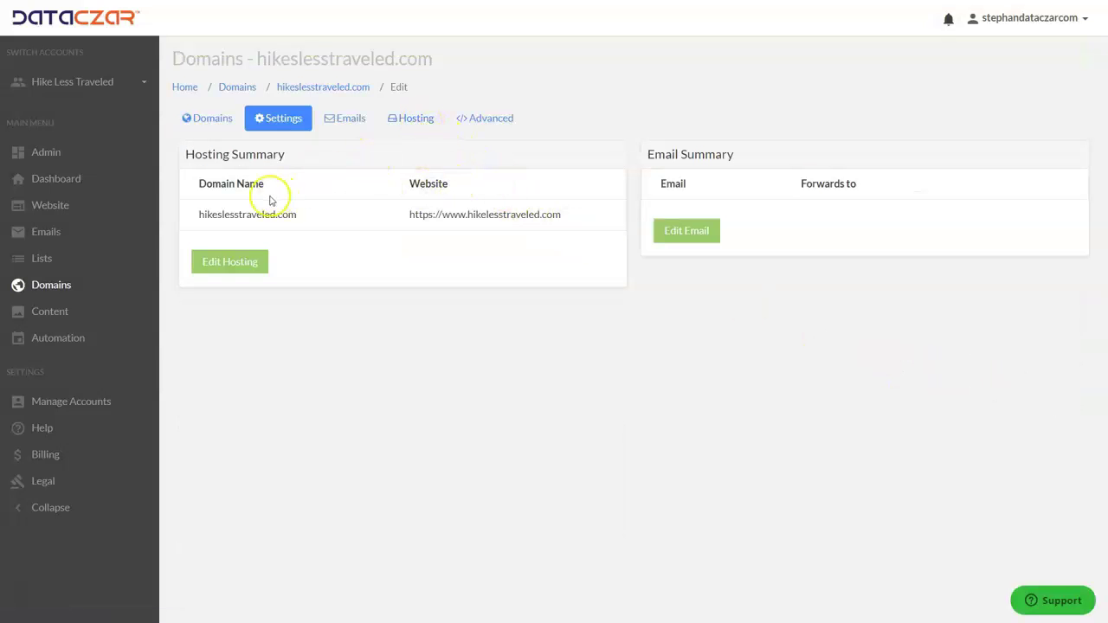
- Set the hosting of hikeslesstraveled.com to the website "Hikes Less Traveled" and save the assignment
click(413, 121)
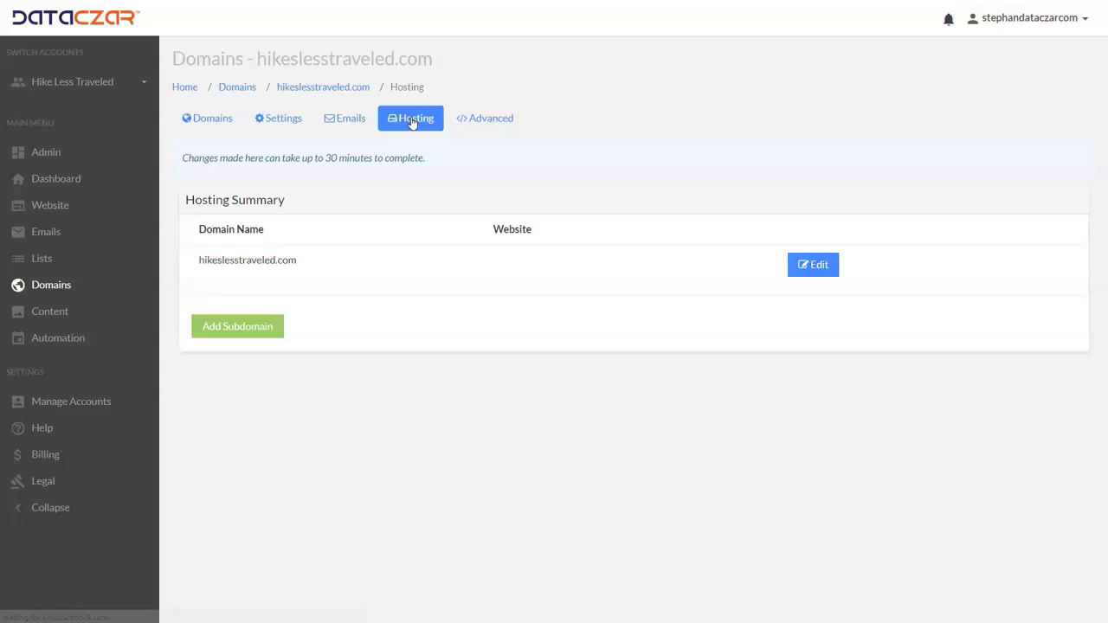
click(813, 268)
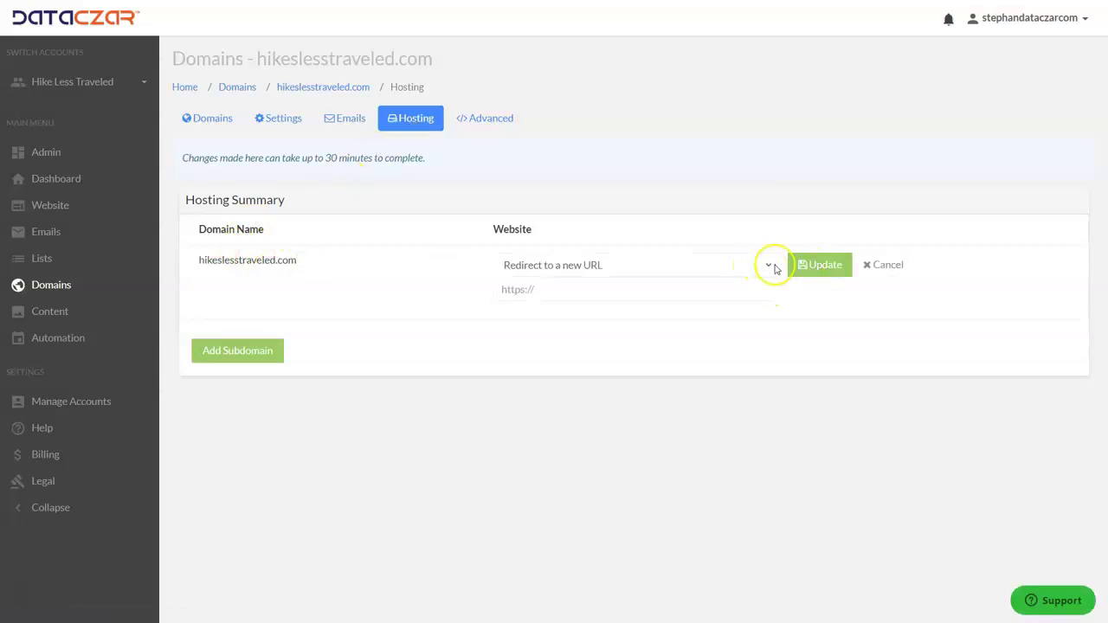
click(770, 265)
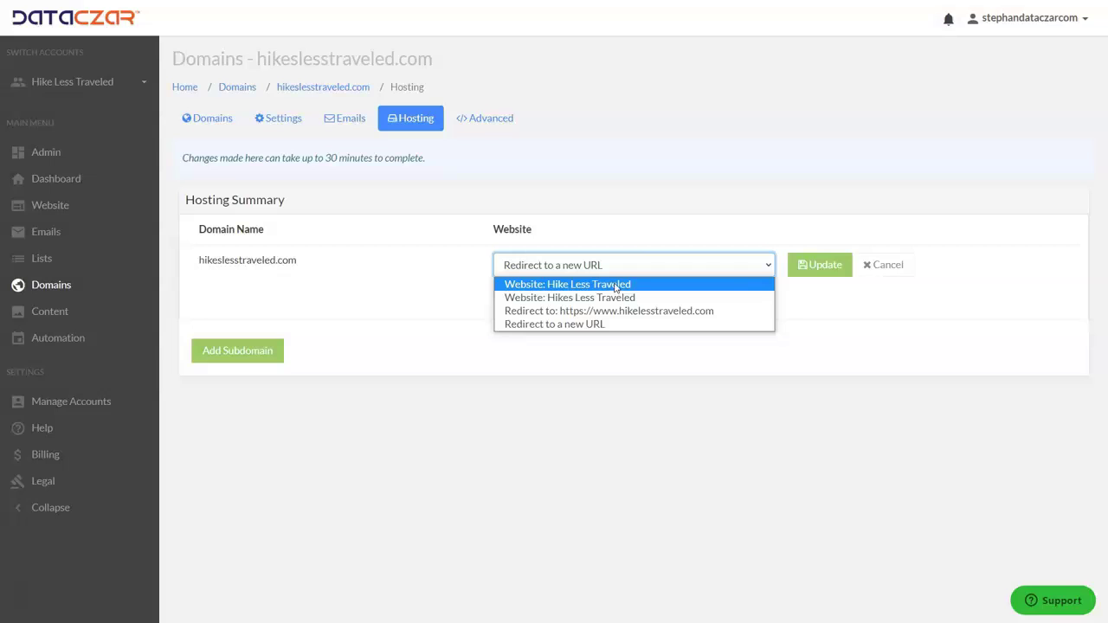
click(616, 298)
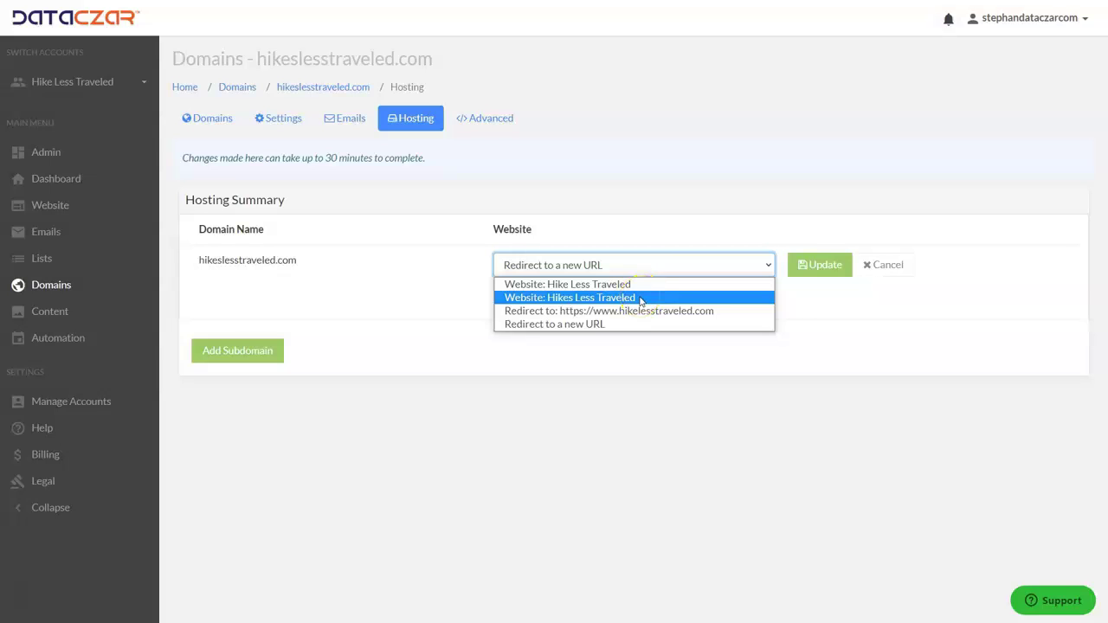
click(641, 299)
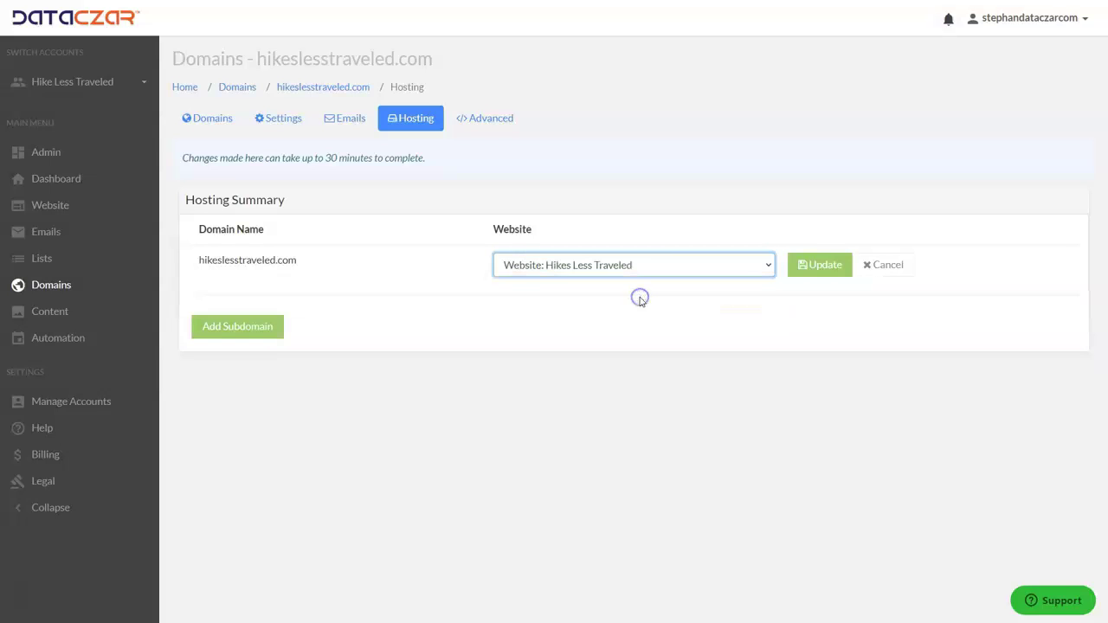
click(827, 268)
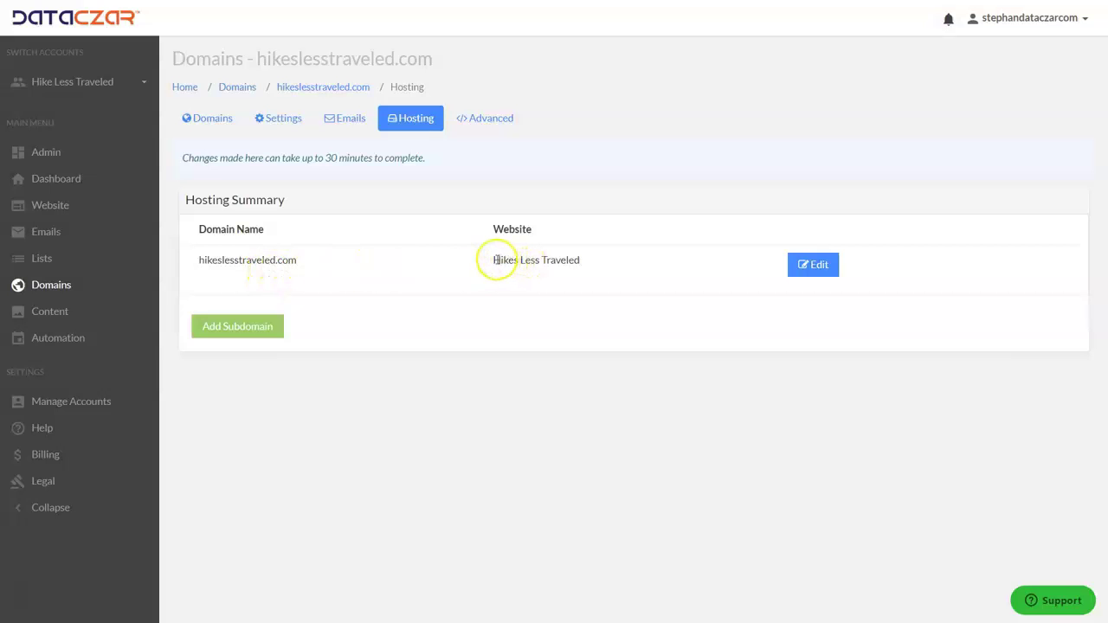
drag(495, 259, 575, 258)
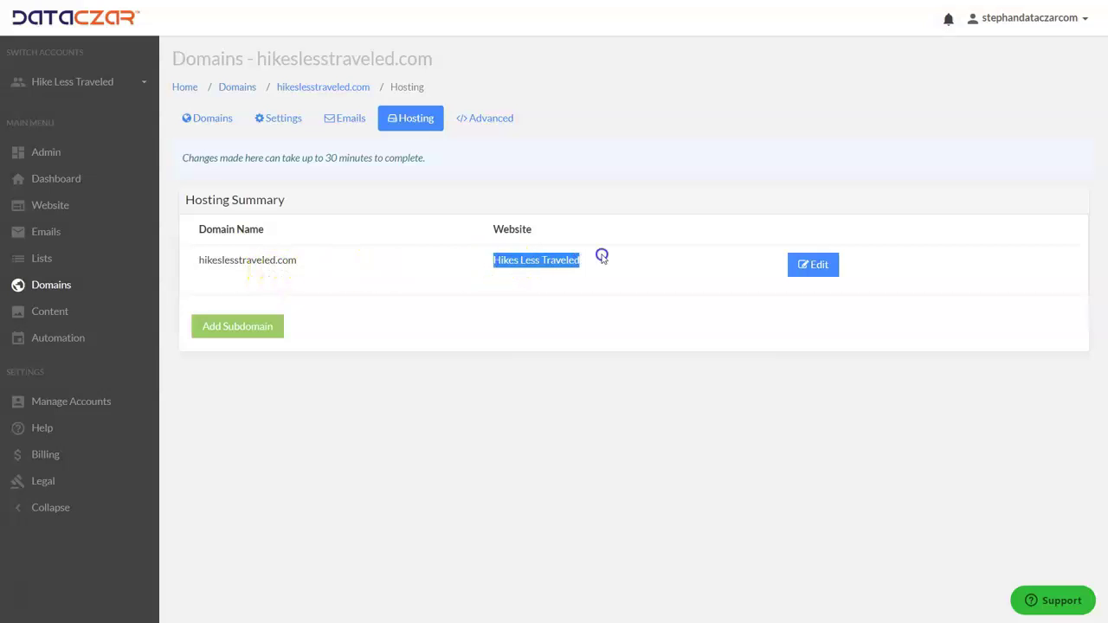
click(603, 258)
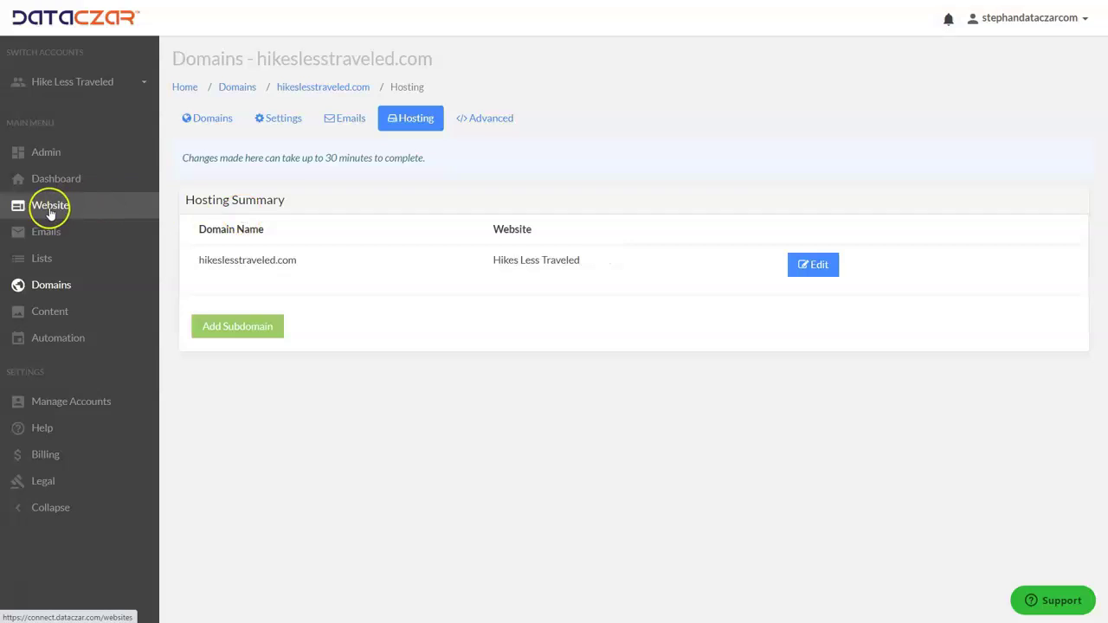
- Open the page list of the "Hikes Less Traveled" website from the account's websites overview
click(50, 210)
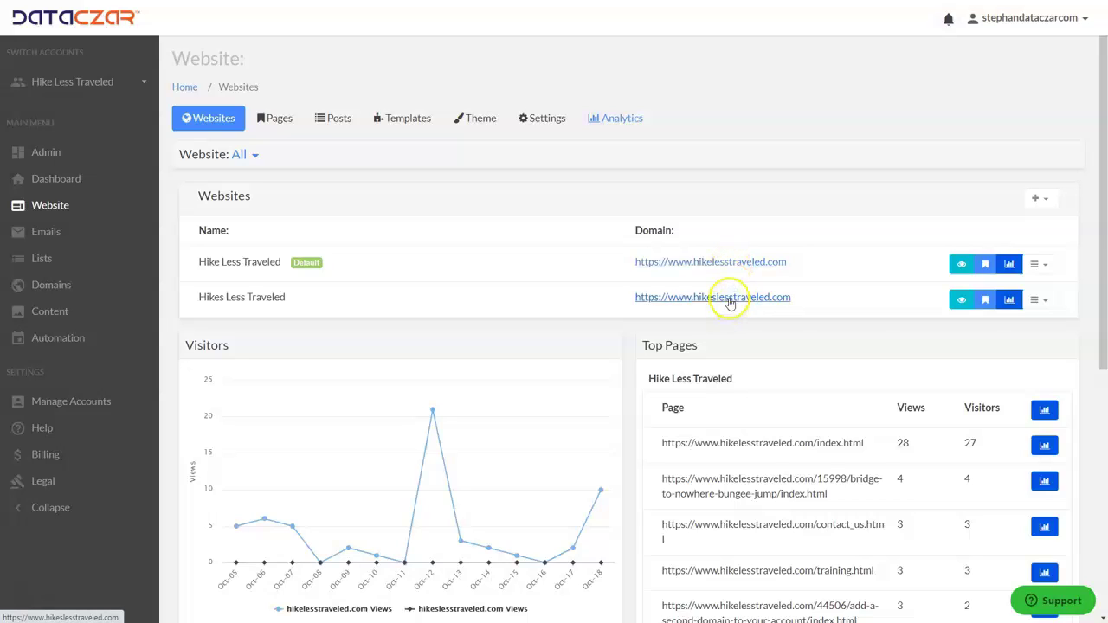
click(985, 303)
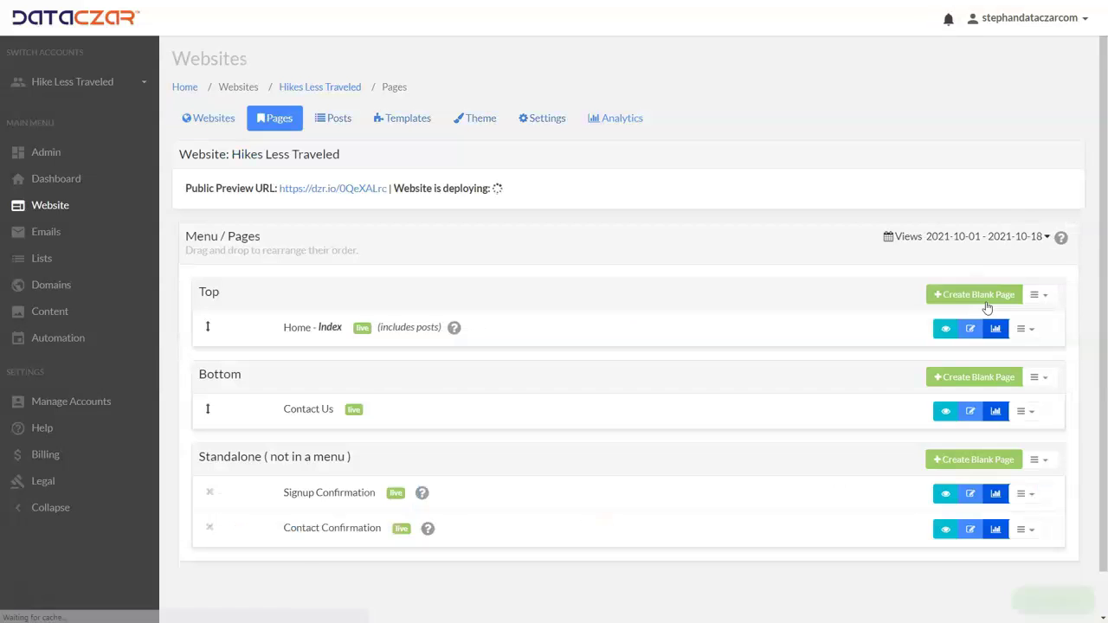
click(328, 411)
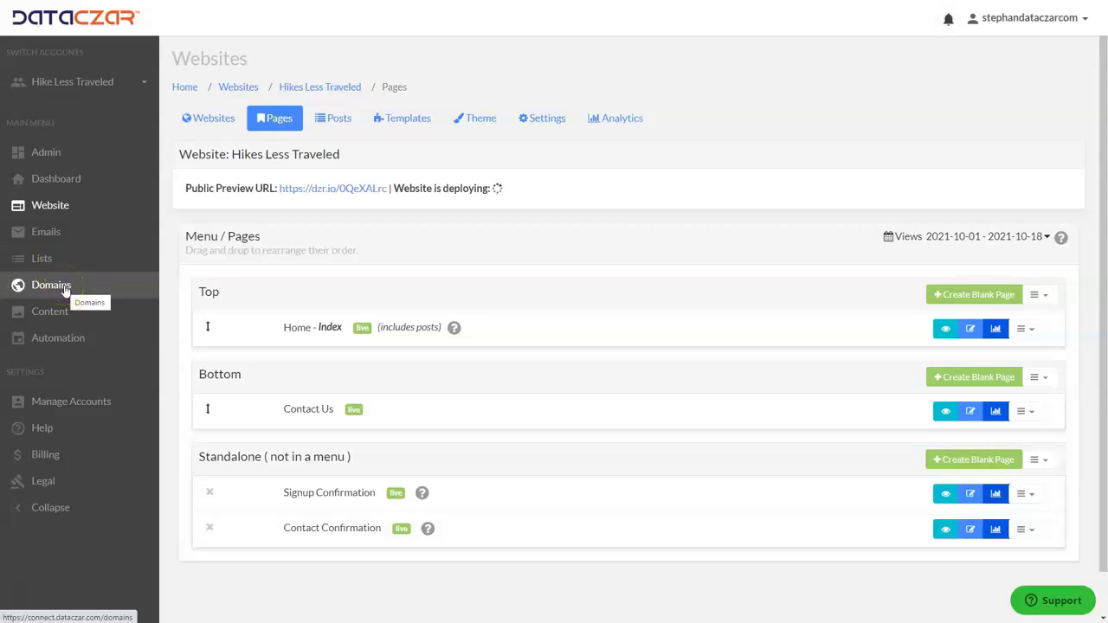
- Check the domain and deployment status of "Hikes Less Traveled" in the websites overview
click(50, 208)
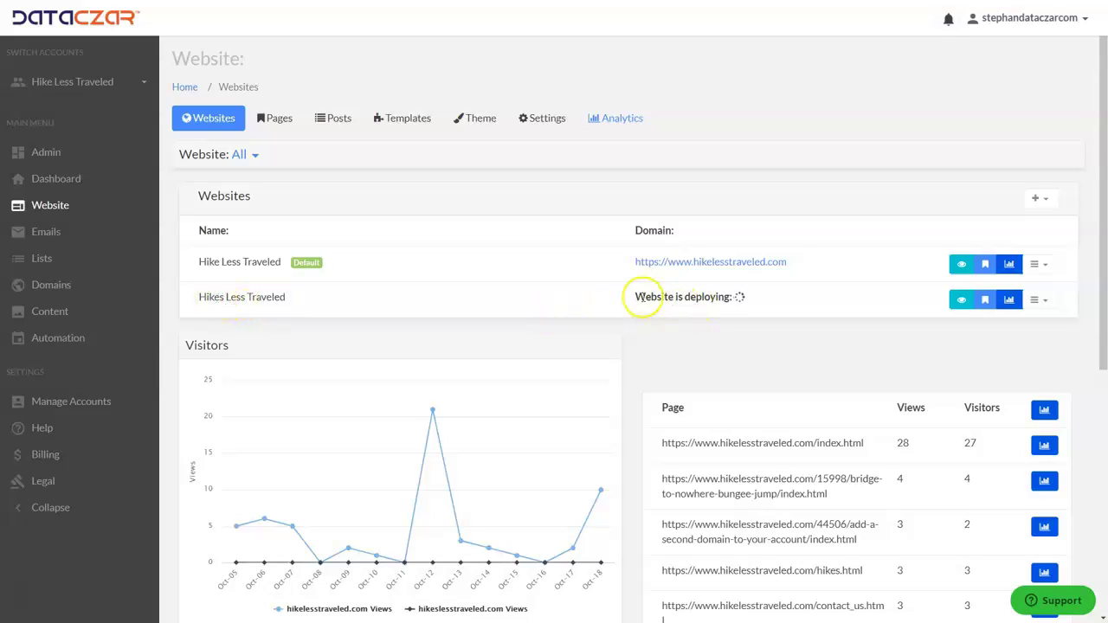
drag(634, 297, 770, 293)
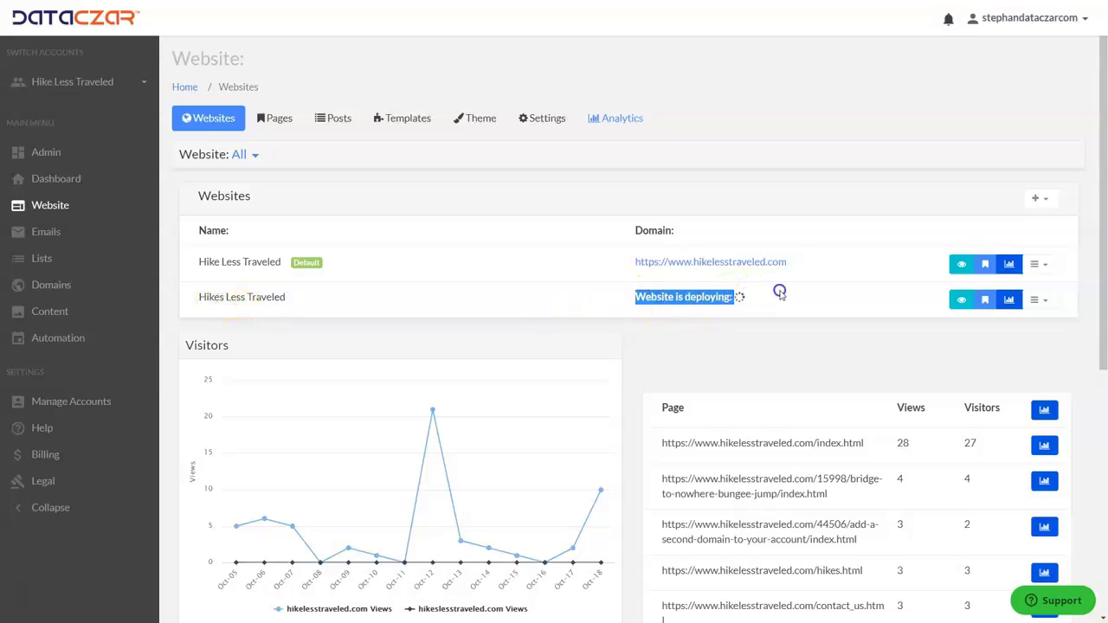
click(468, 309)
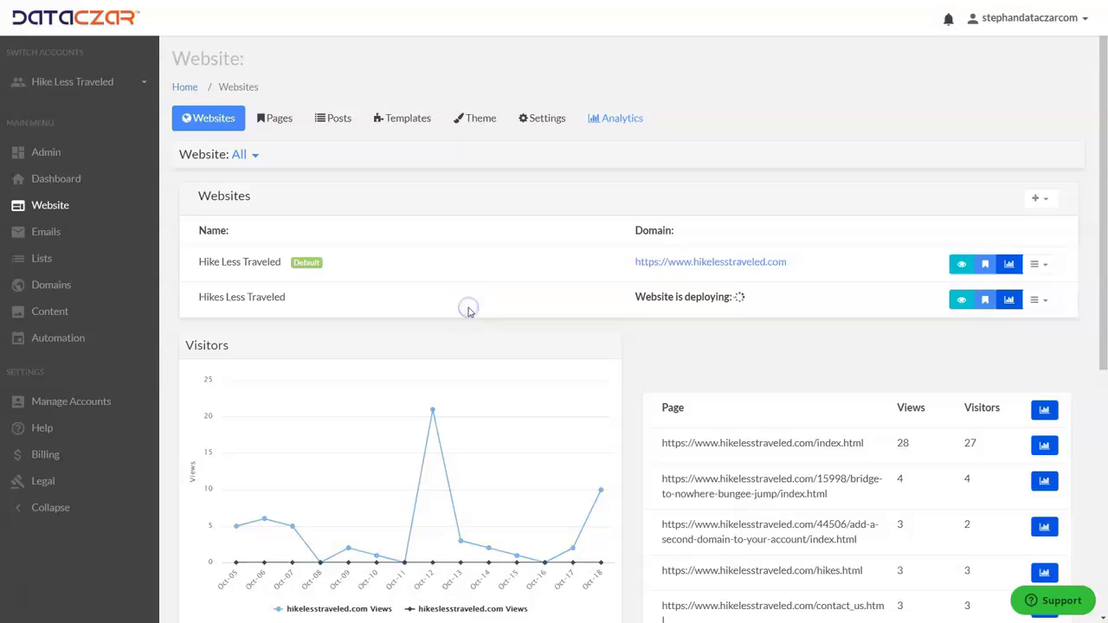
- Reopen the hosting settings of hikeslesstraveled.com, reselect the website "Hikes Less Traveled" and update the entry
click(69, 286)
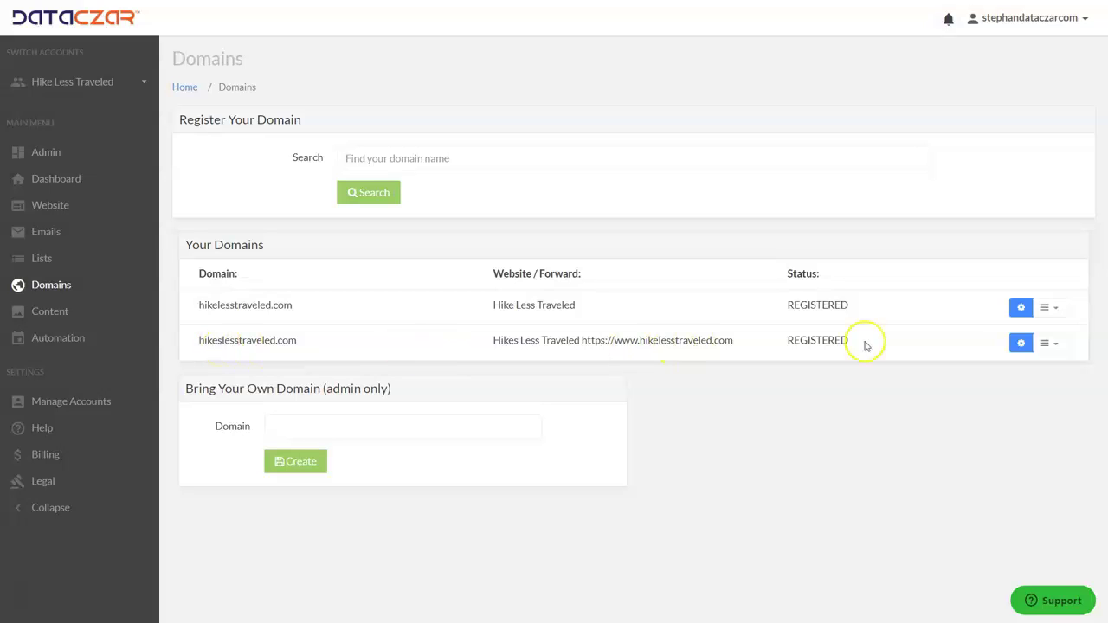
click(1021, 351)
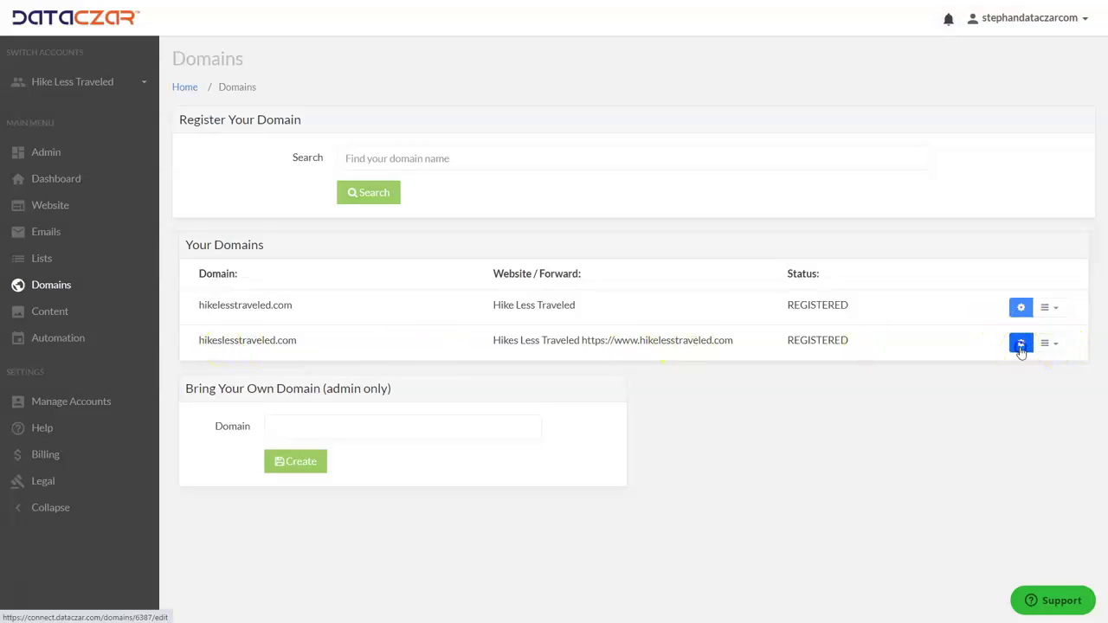
click(429, 121)
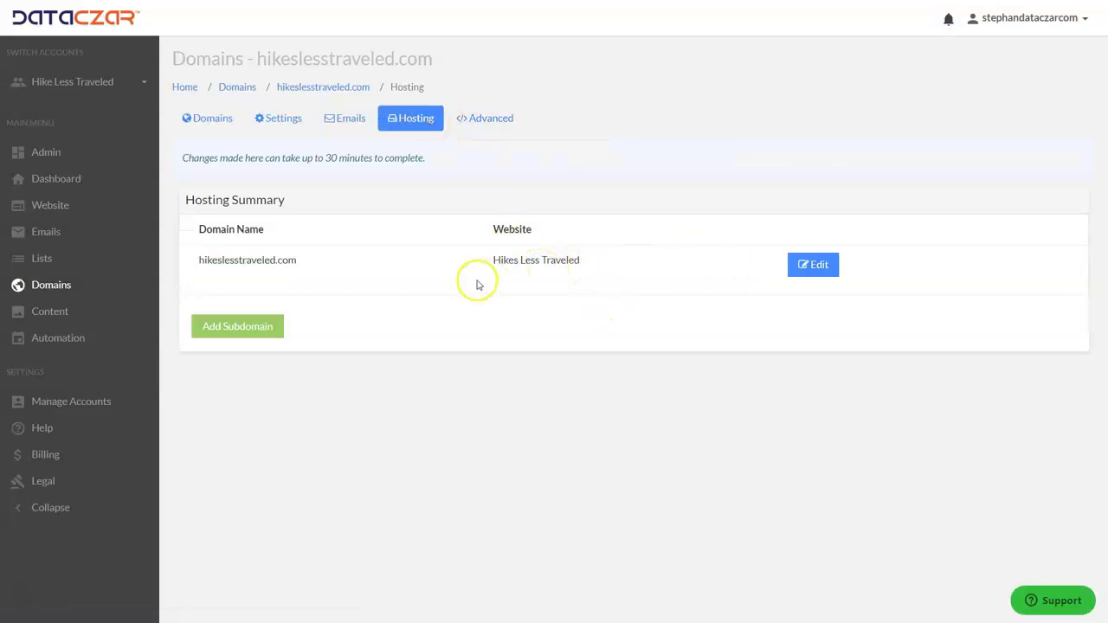
click(817, 267)
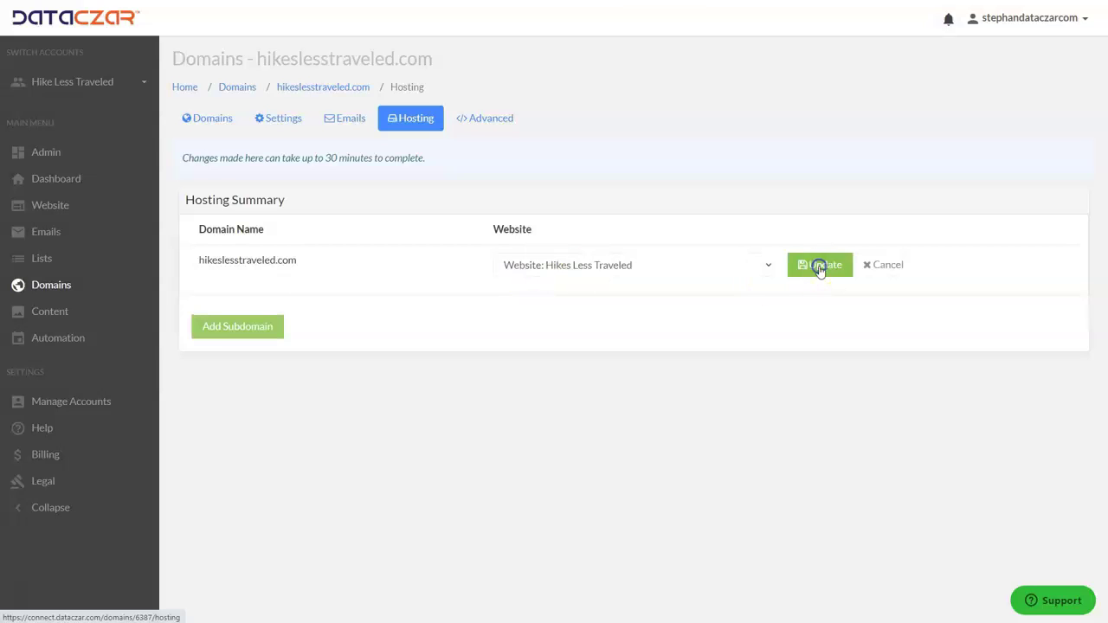
click(755, 262)
click(571, 297)
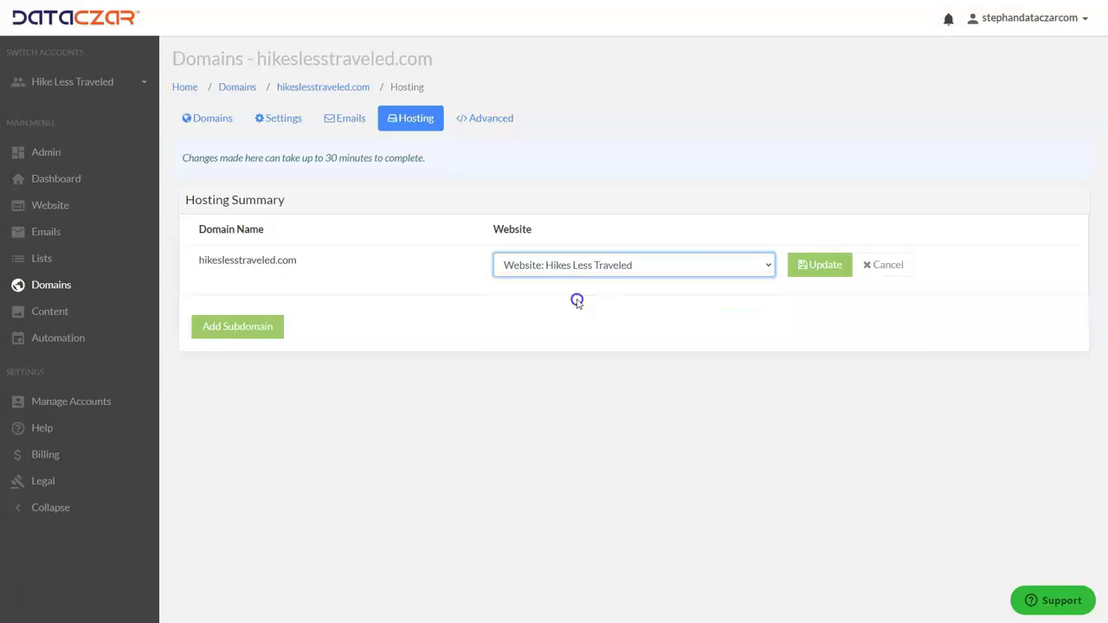
click(823, 265)
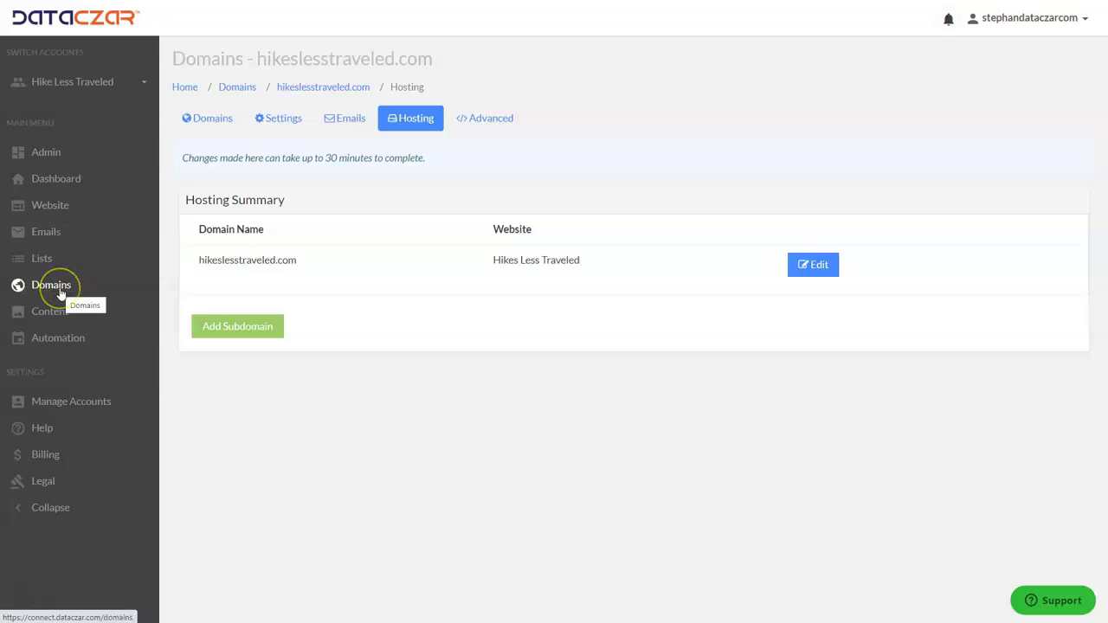
- Look through the website help topics in Dataczar's Help Center and return to the account dashboard
click(37, 431)
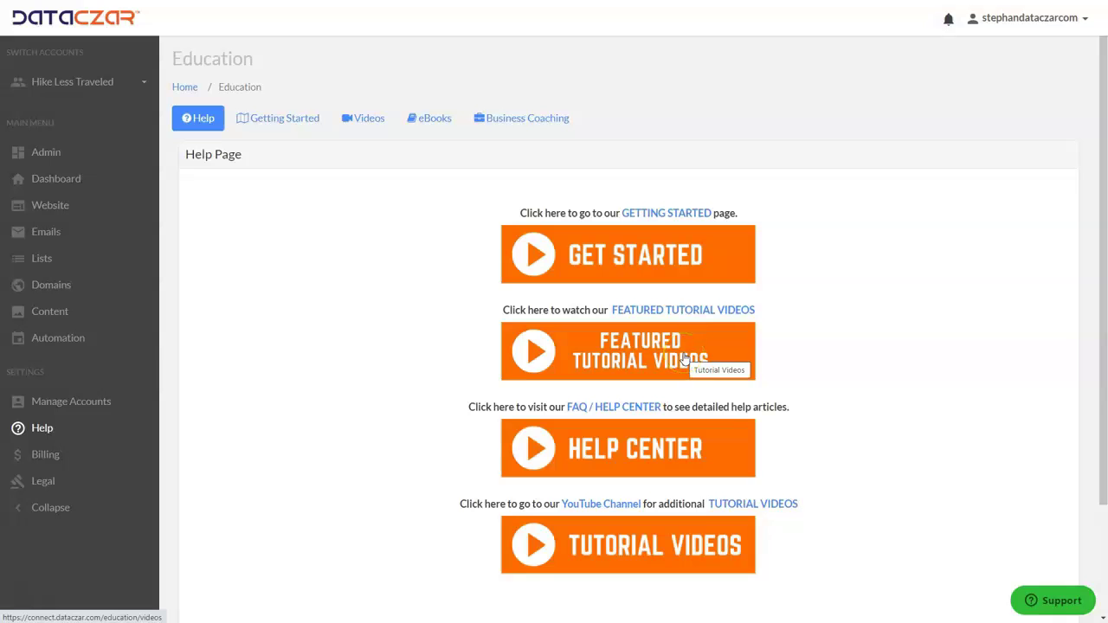
click(660, 450)
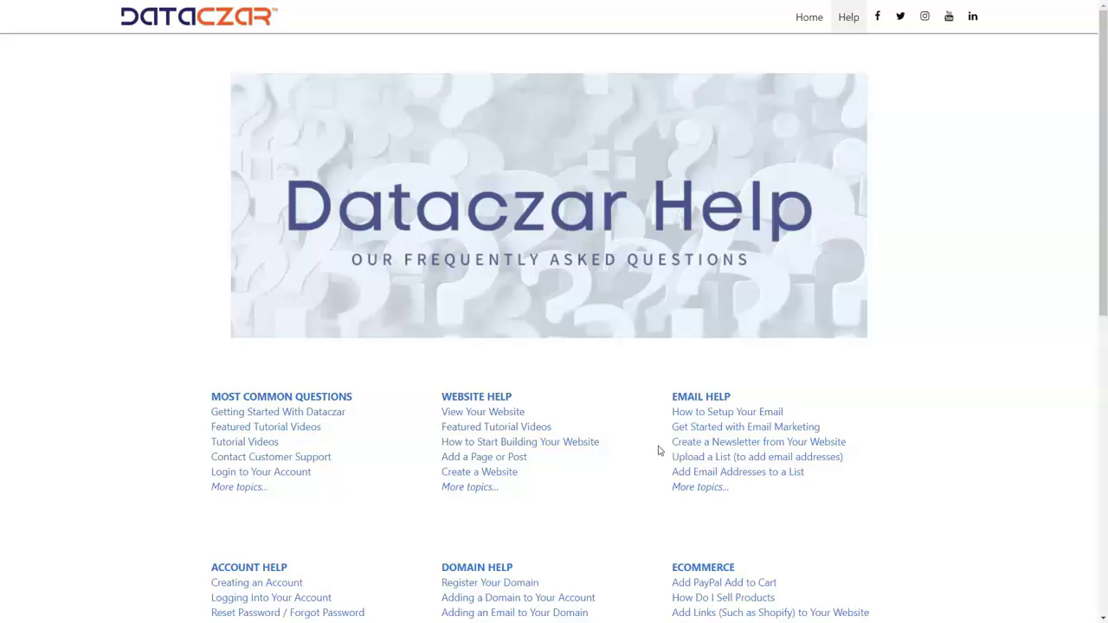
click(478, 490)
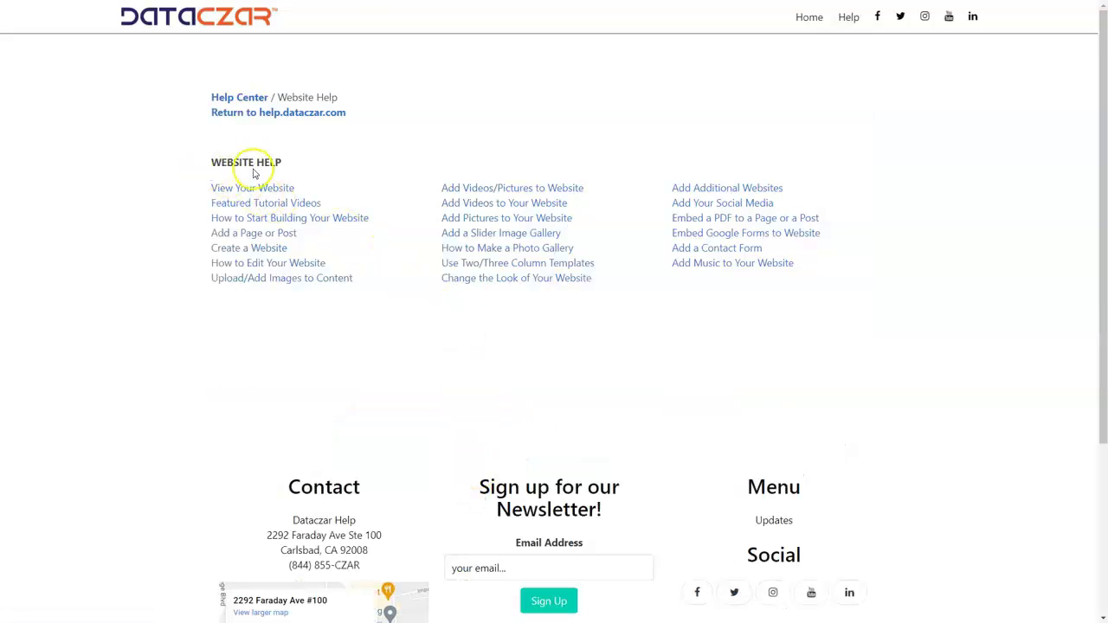
click(240, 98)
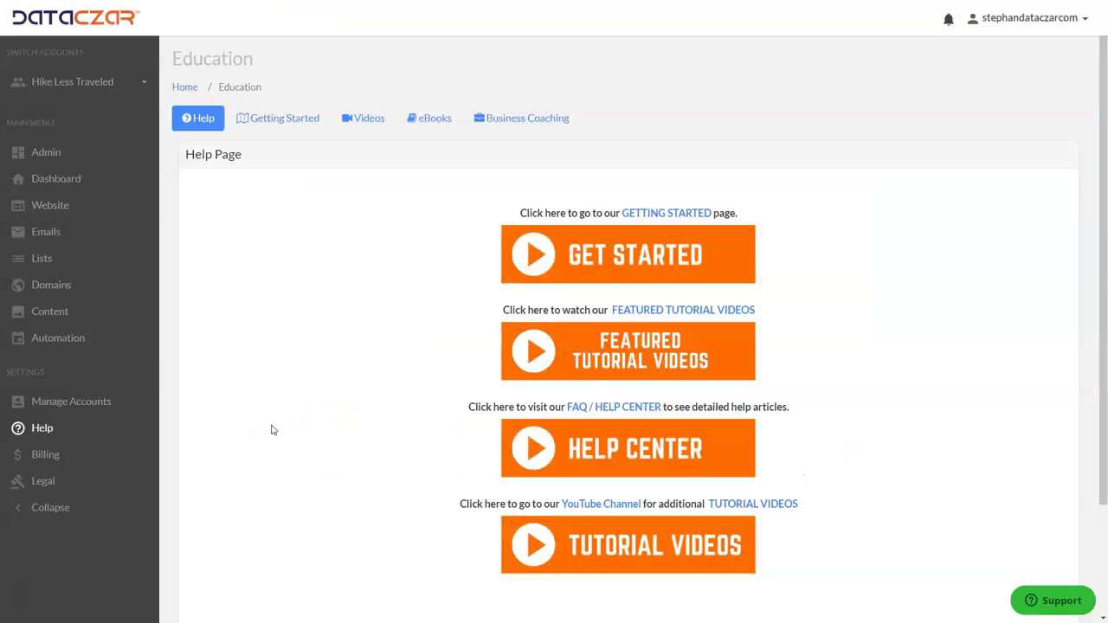
click(67, 180)
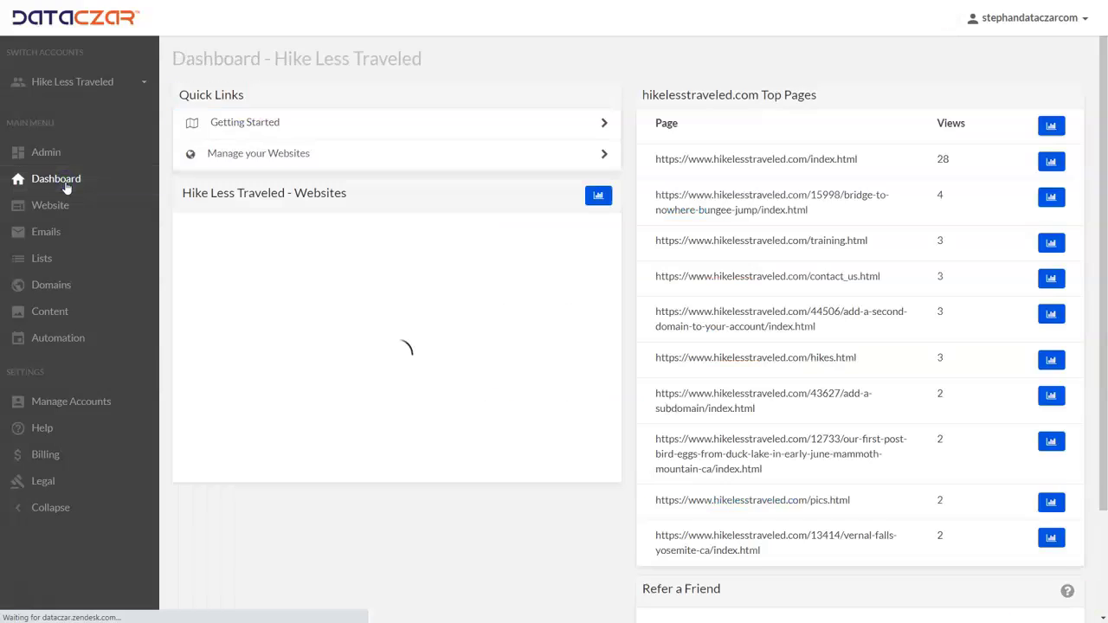